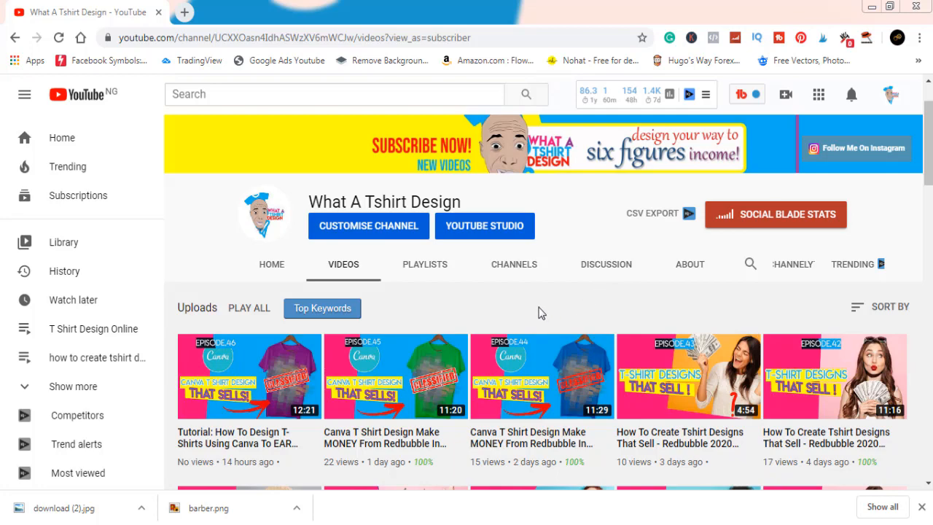
scroll(539, 312, down, 10)
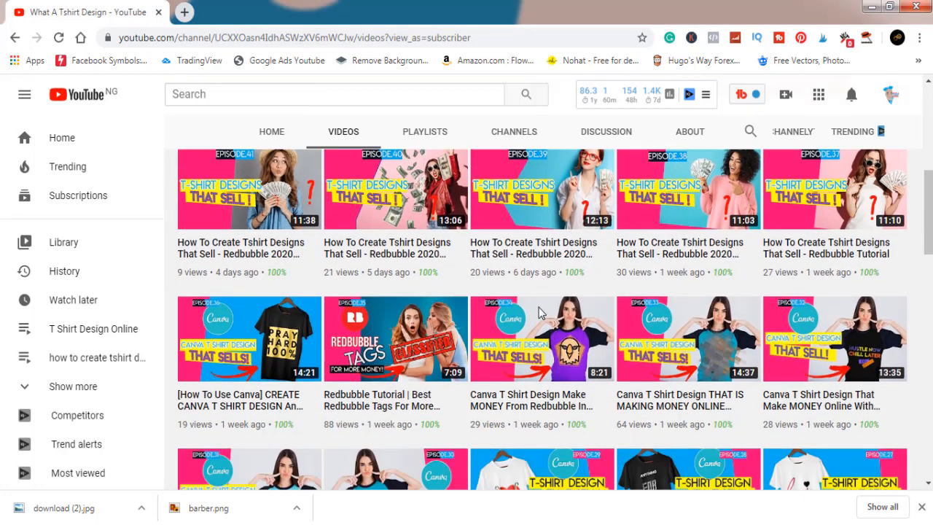
scroll(540, 312, down, 10)
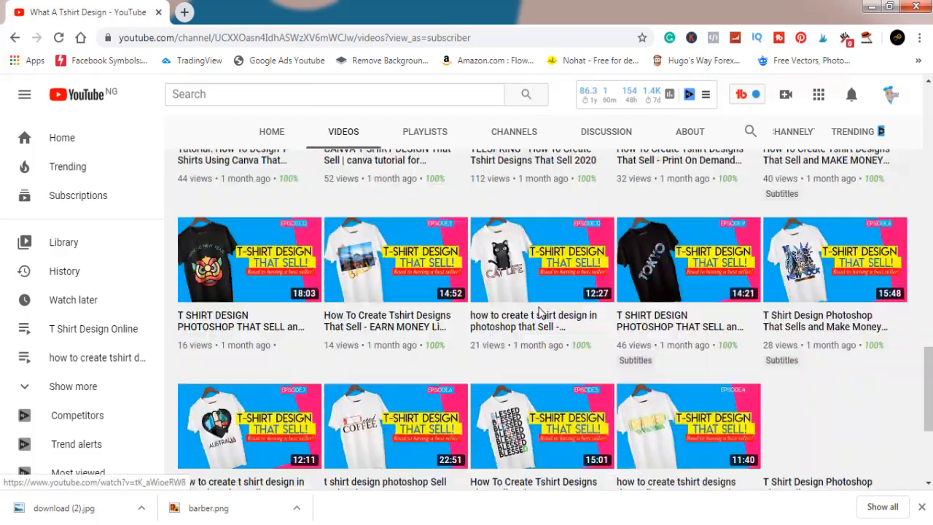
scroll(540, 312, up, 10)
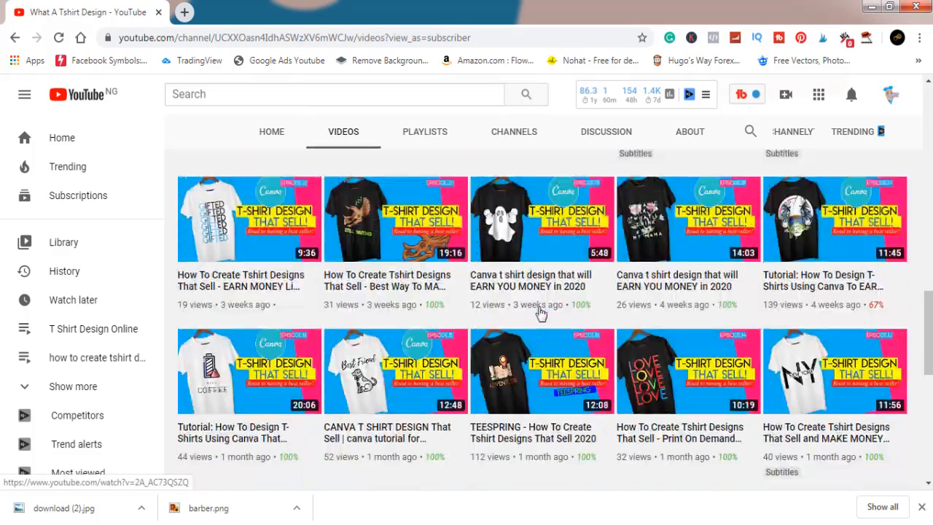
scroll(539, 312, up, 10)
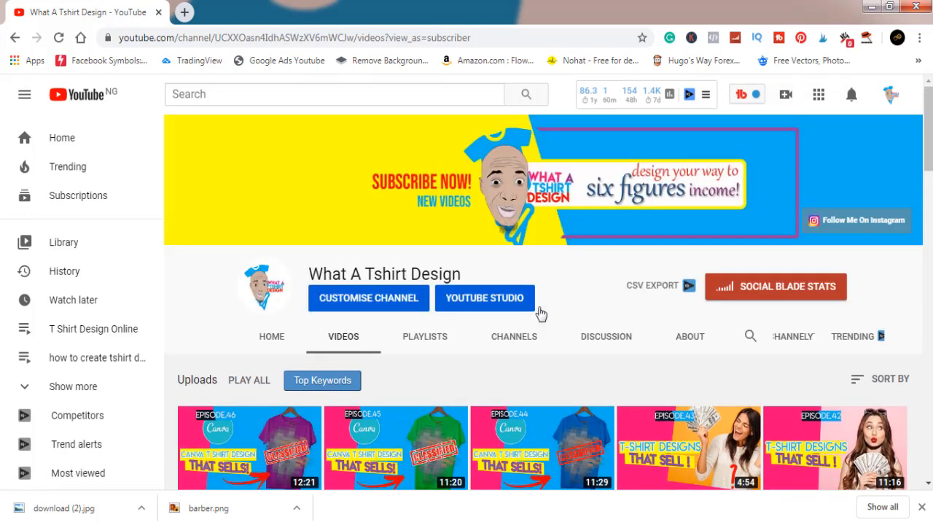
Open Canva in a new browser tab and create a custom-size design of 4500 × 5400 px
click(185, 13)
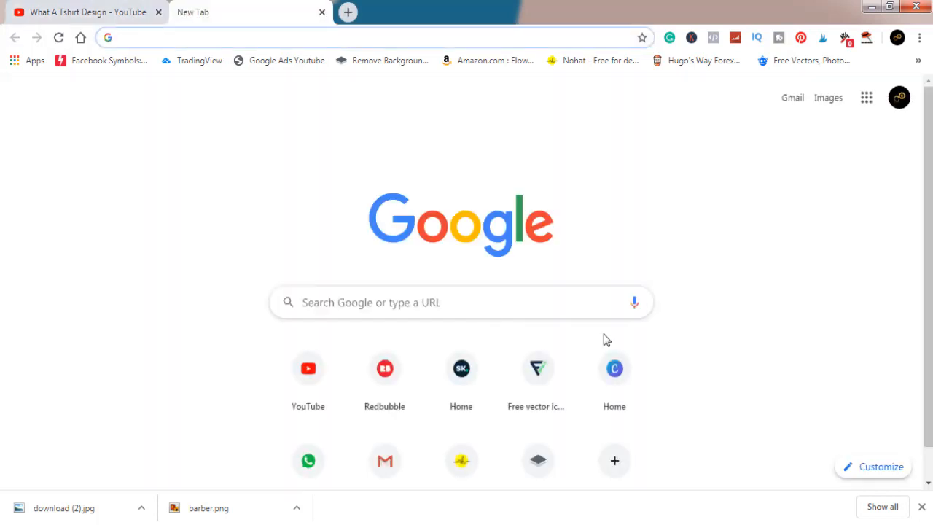
click(617, 377)
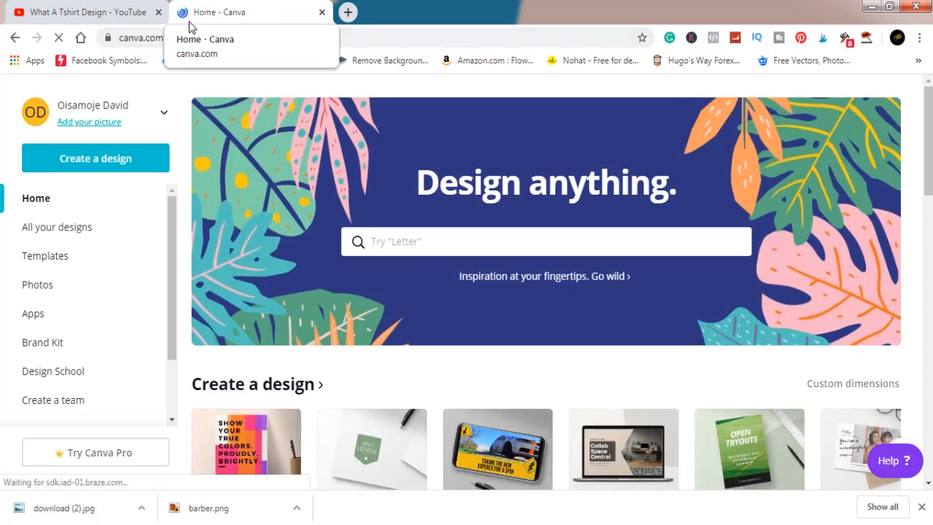
click(104, 158)
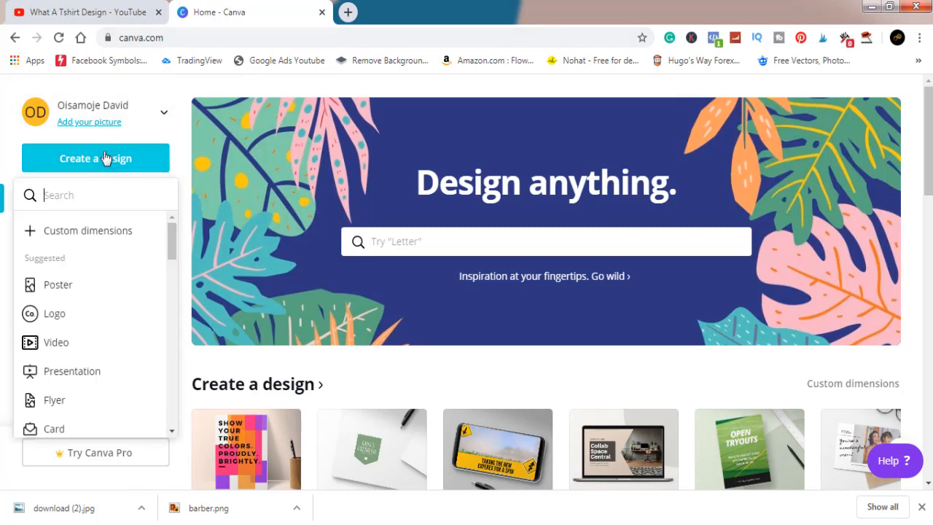
click(104, 234)
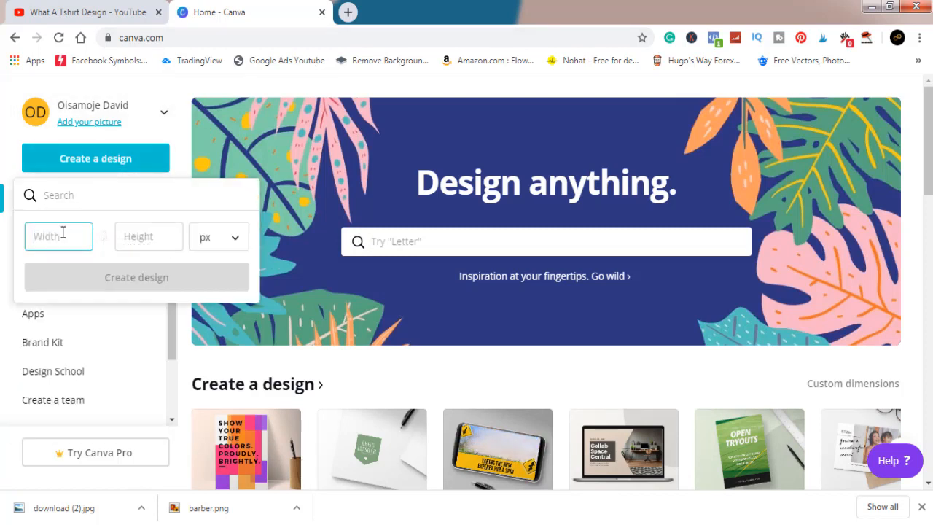
text(4500)
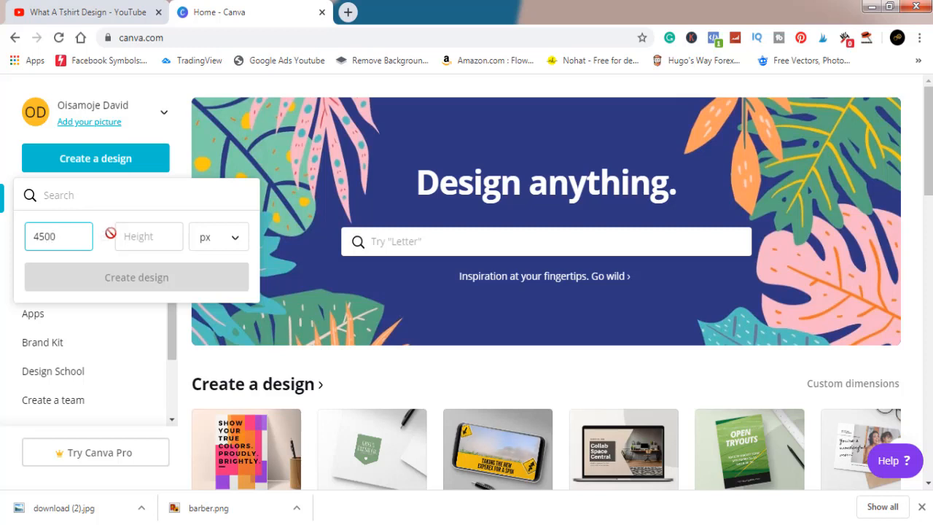
click(126, 236)
text(5400)
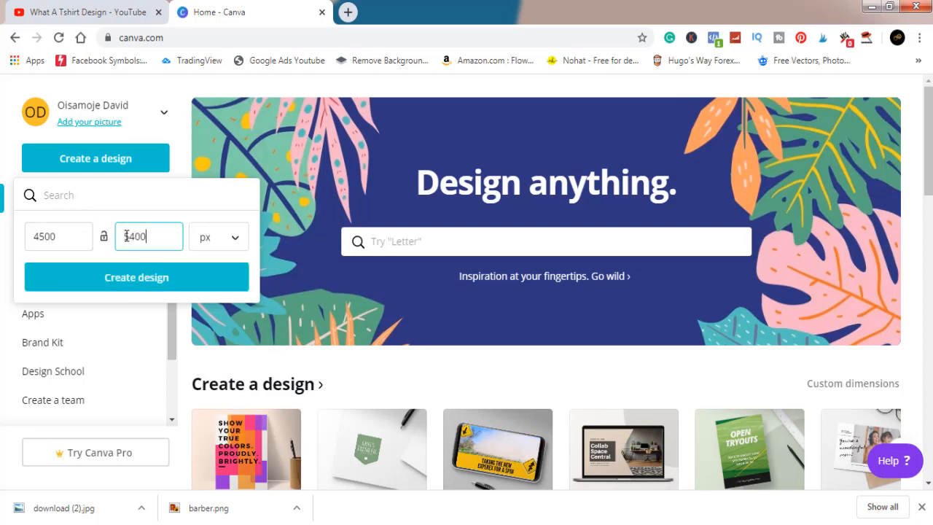
click(240, 247)
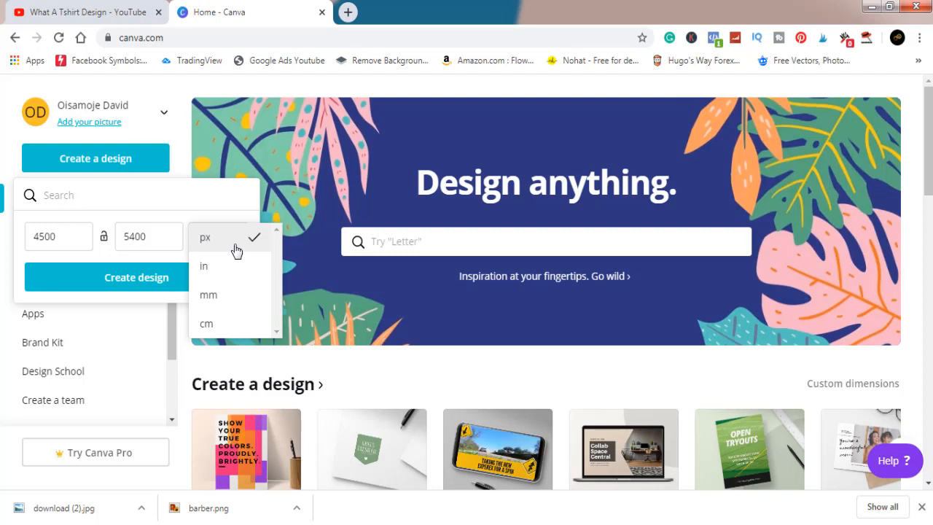
click(230, 242)
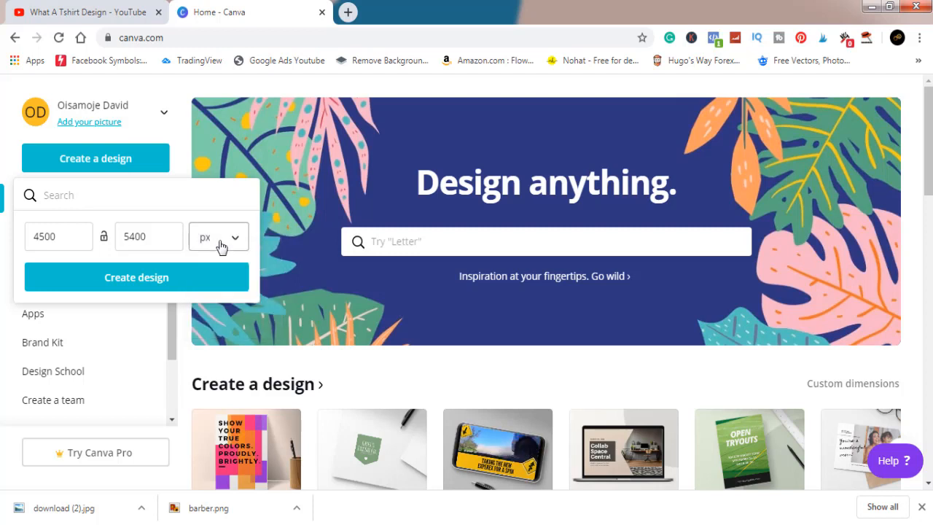
click(146, 284)
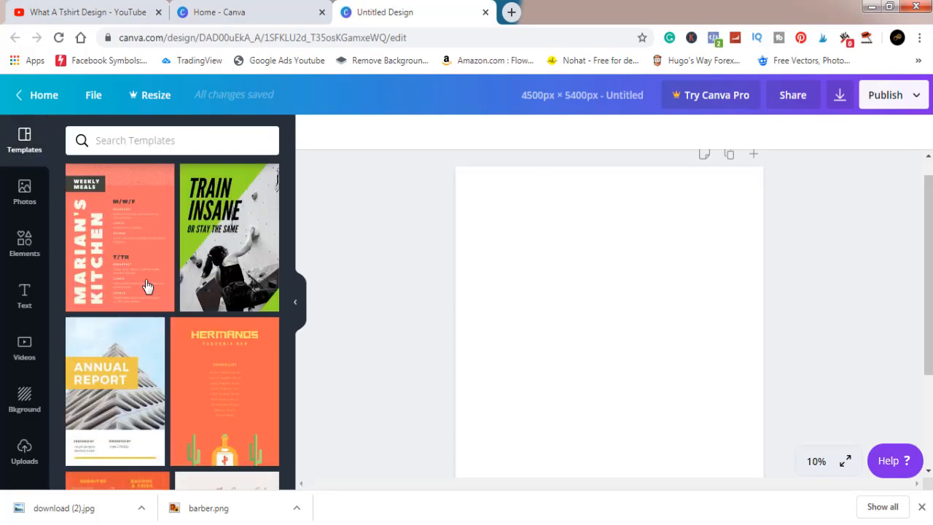
Upload the "blade" image from the Pictures library to the design's uploads
click(28, 450)
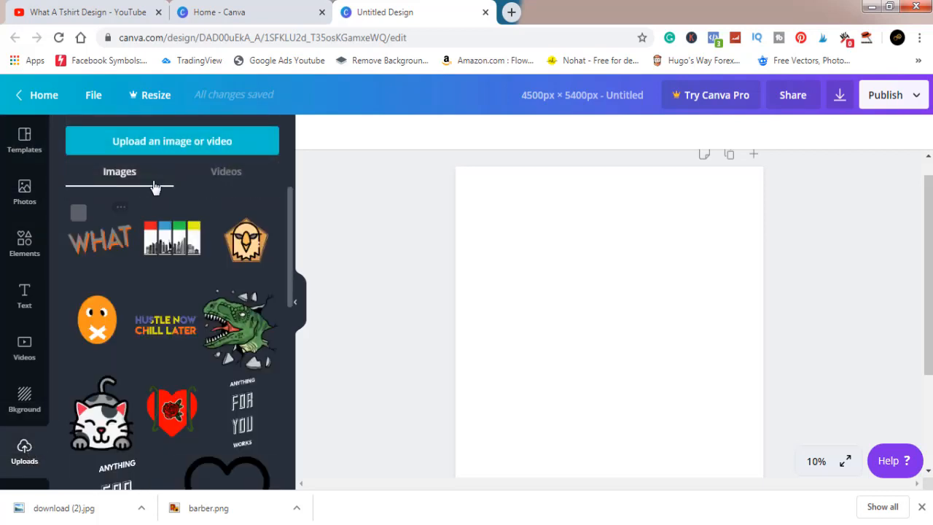
click(160, 147)
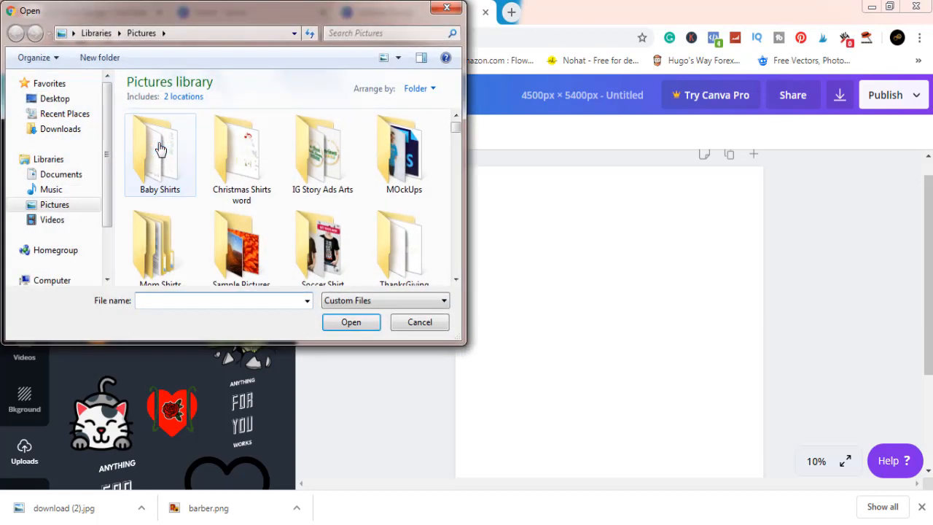
click(75, 204)
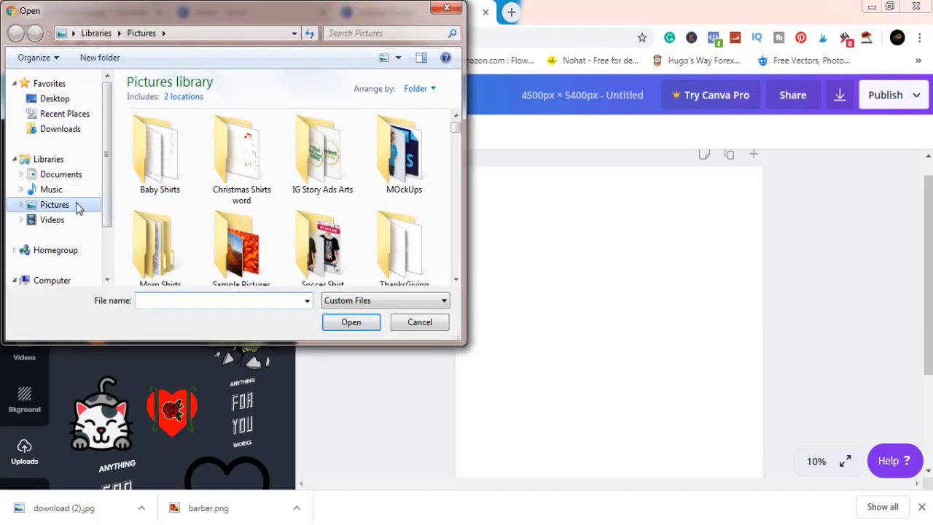
click(149, 243)
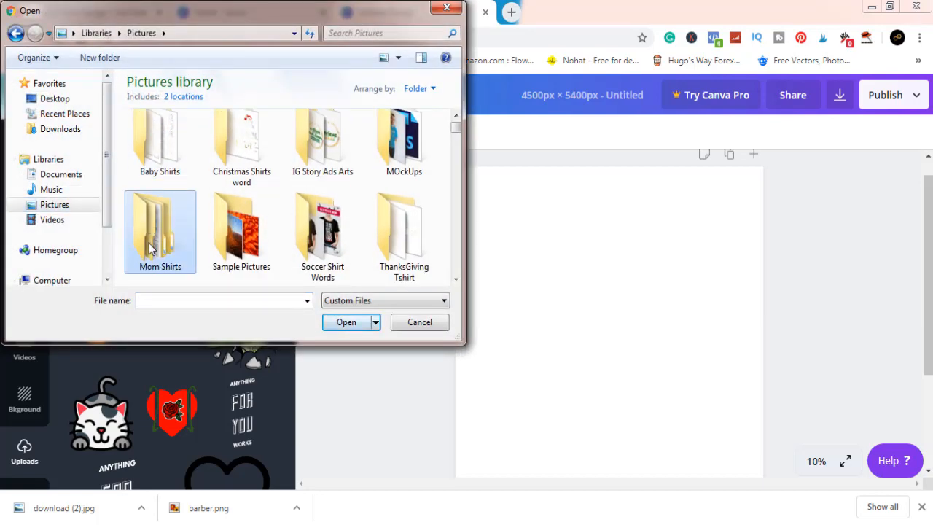
text(blade)
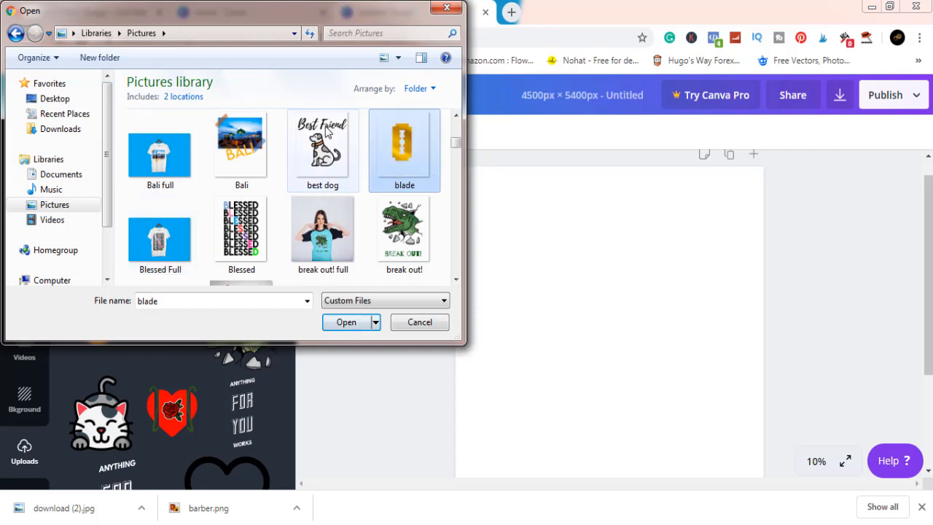
click(343, 322)
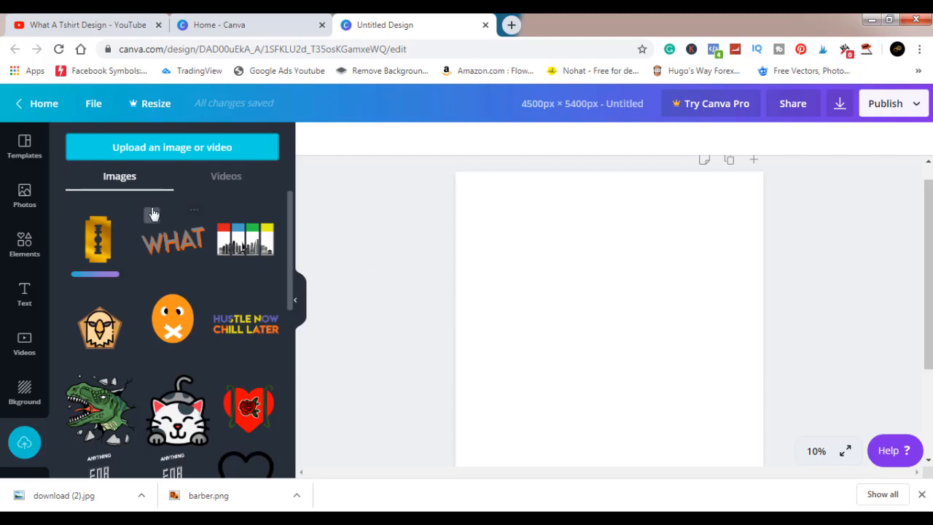
click(92, 25)
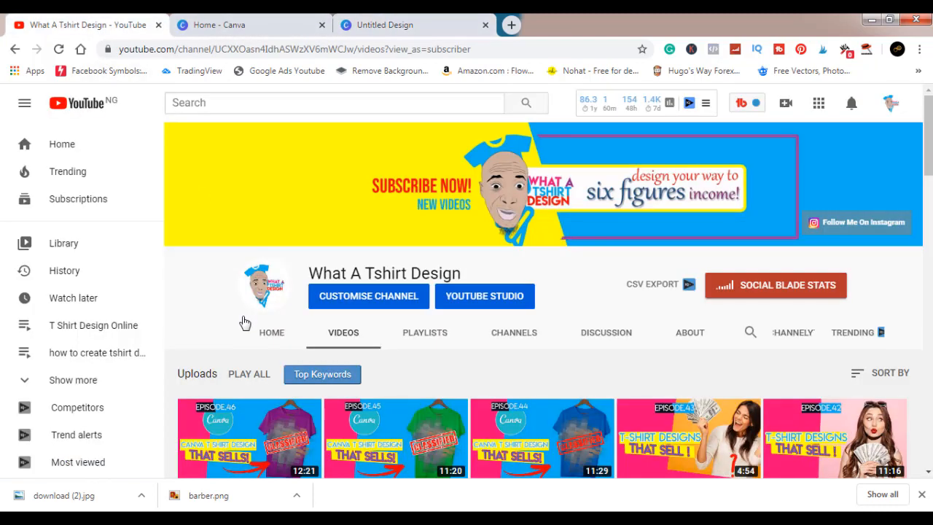
scroll(244, 323, down, 5)
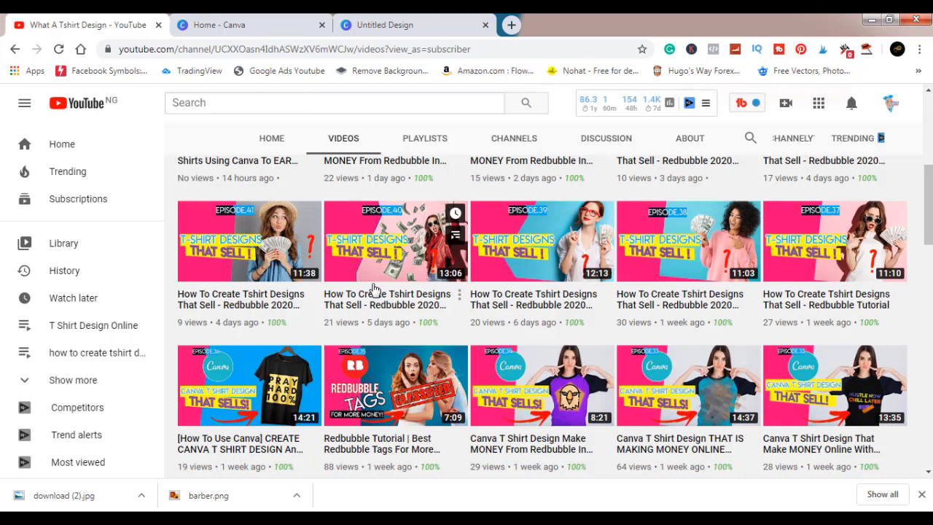
click(413, 30)
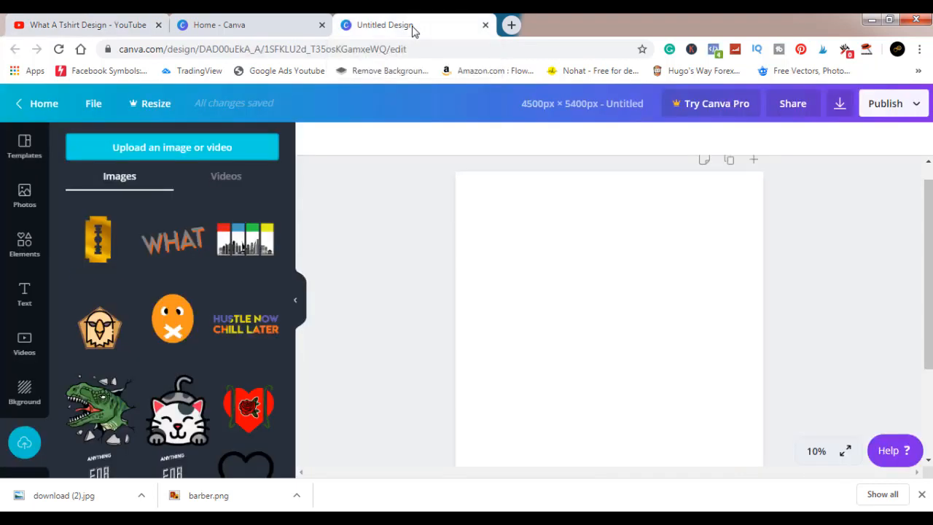
Place the uploaded gold blade image on the page and move it to the page's left side
click(91, 253)
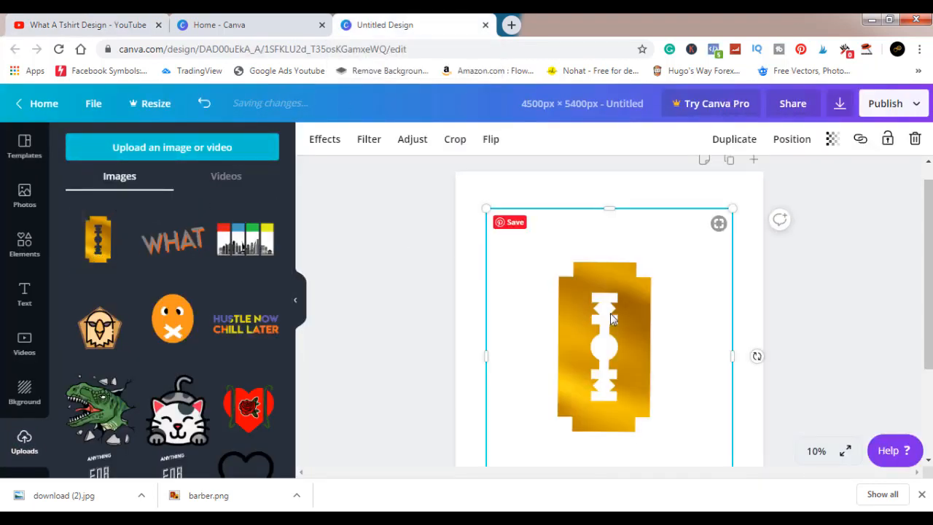
drag(589, 360, 548, 360)
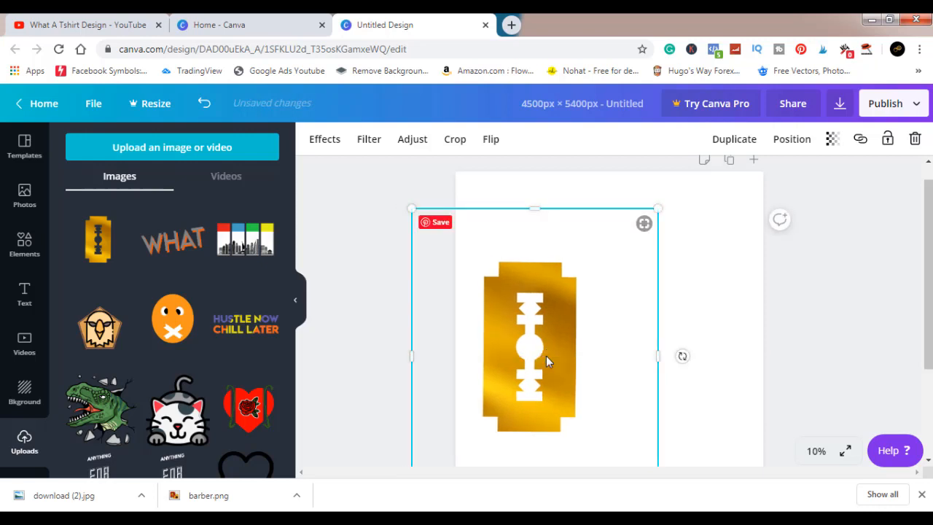
click(879, 320)
mouse_move(930, 266)
mouse_down()
mouse_move(928, 353)
mouse_move(927, 284)
mouse_up()
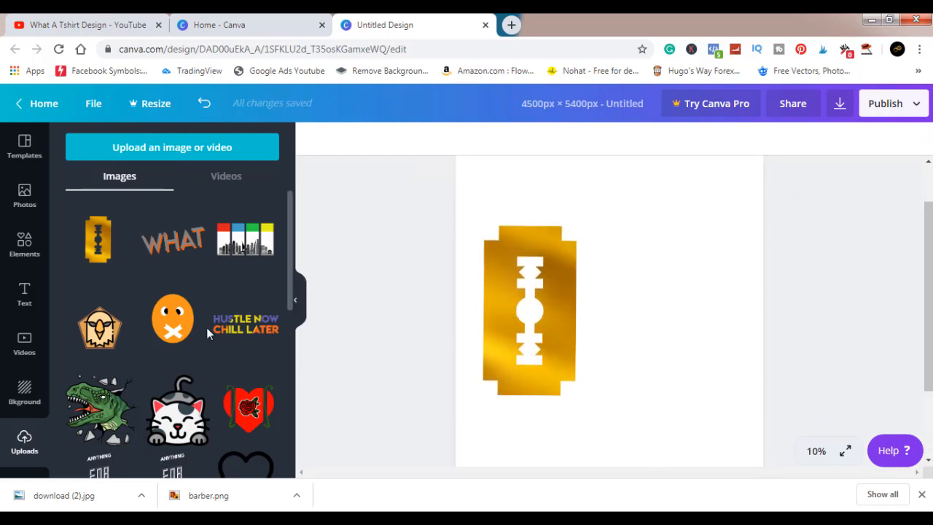
Add a heading to the page, enlarge it to about font size 280 and make it read "CUT"
click(24, 295)
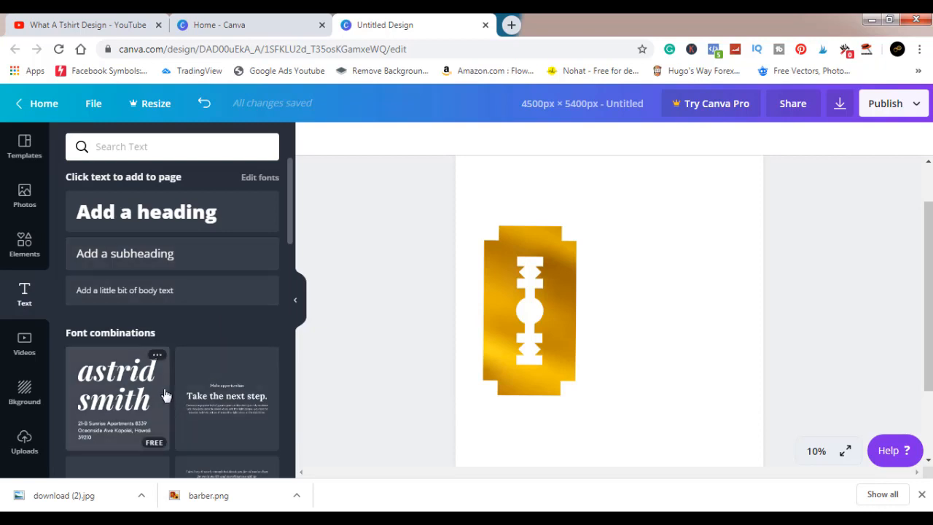
click(241, 224)
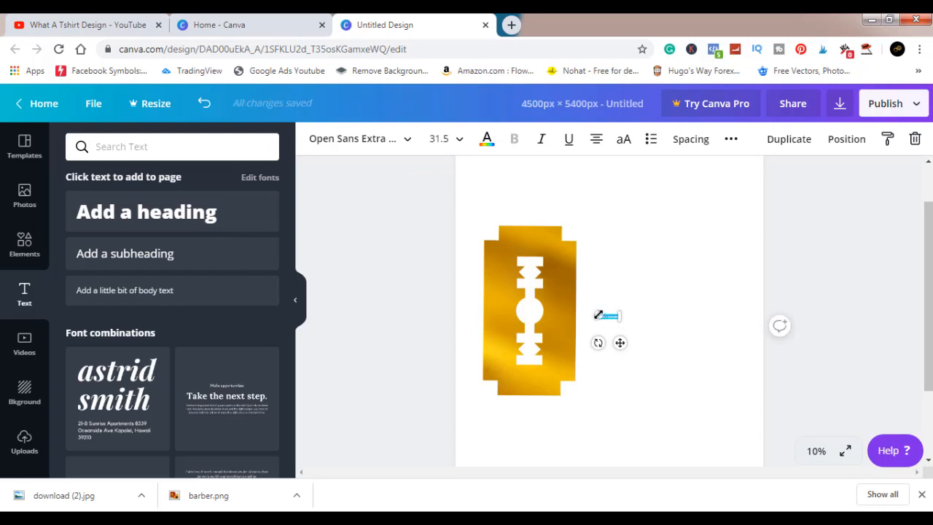
drag(597, 315, 508, 394)
drag(495, 404, 445, 440)
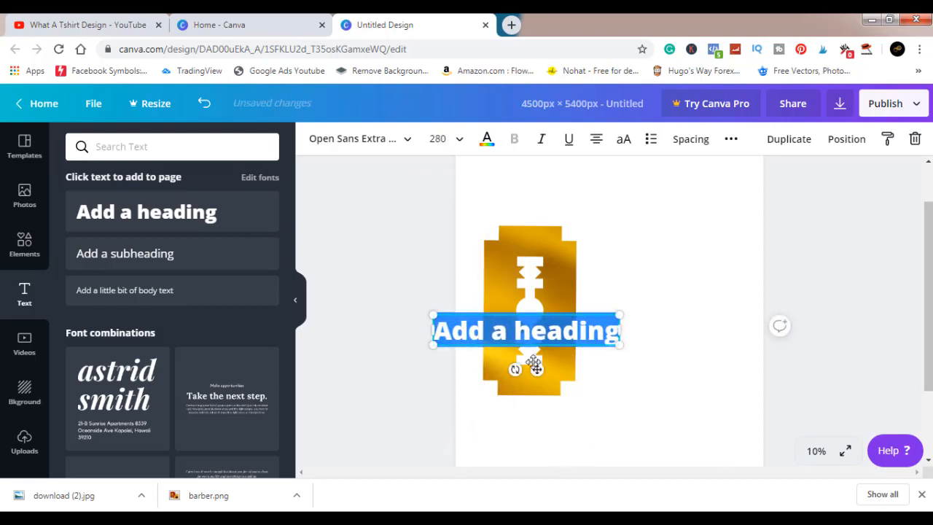
text(cut)
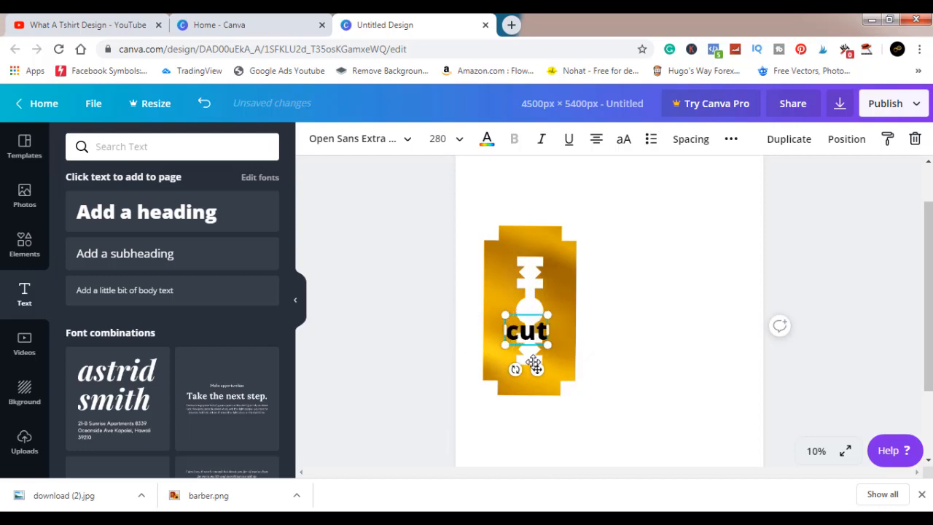
key(BackSpace)
key(BackSpace)
key(BackSpace)
text(CUT)
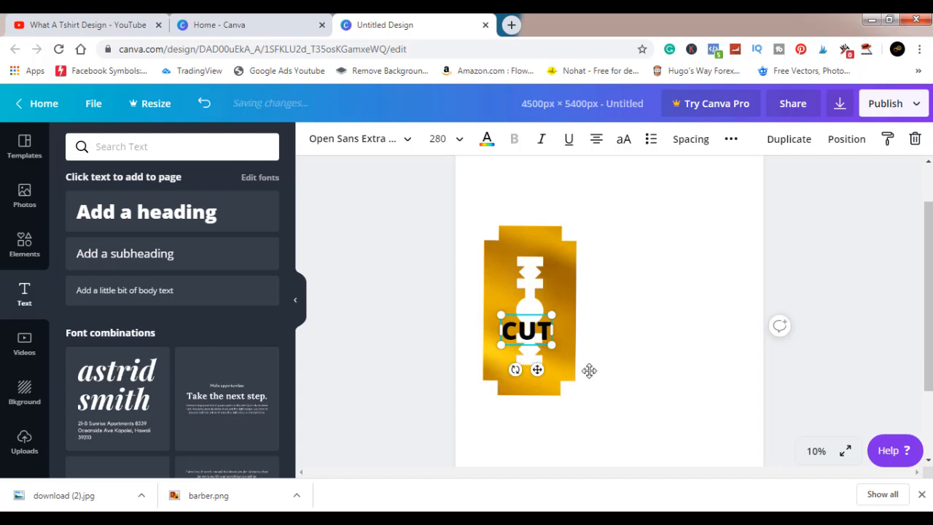
Position the CUT heading to the right of the blade's upper half and scale it to about font size 643
drag(551, 344, 675, 419)
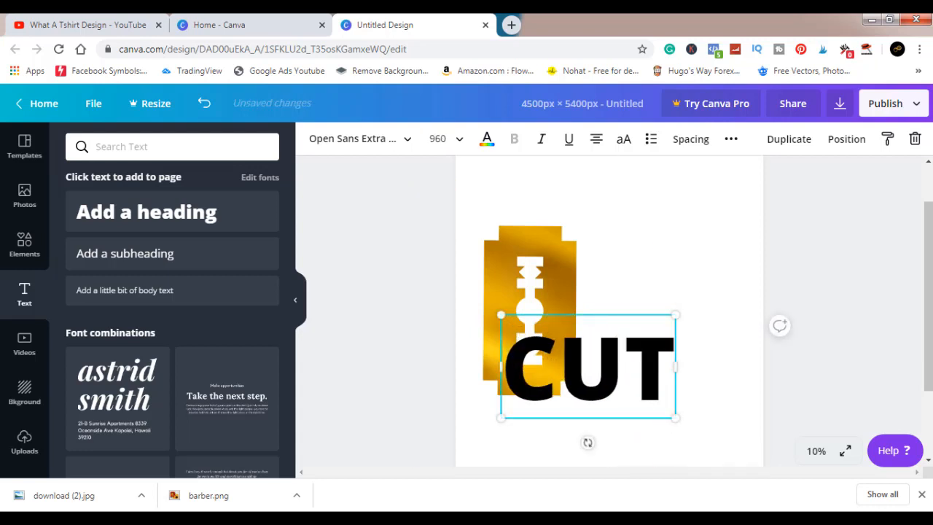
key(shift+Left)
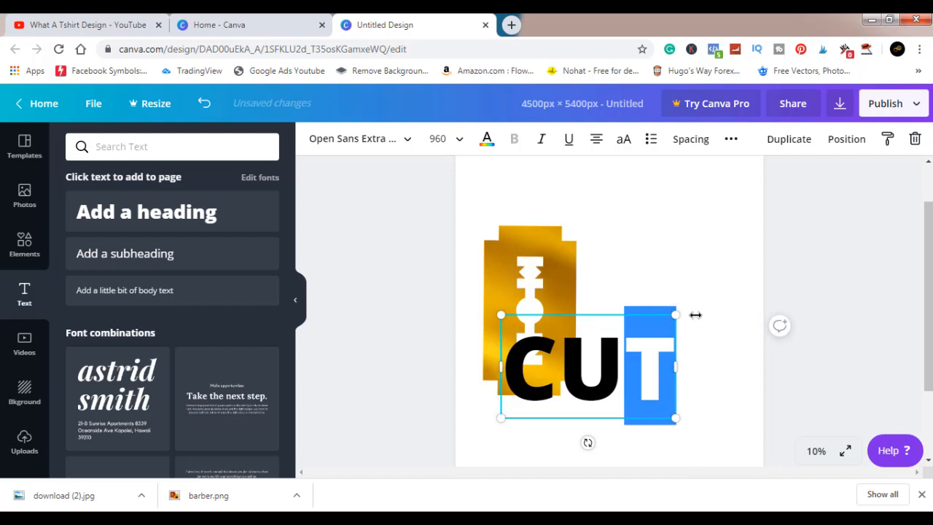
click(797, 252)
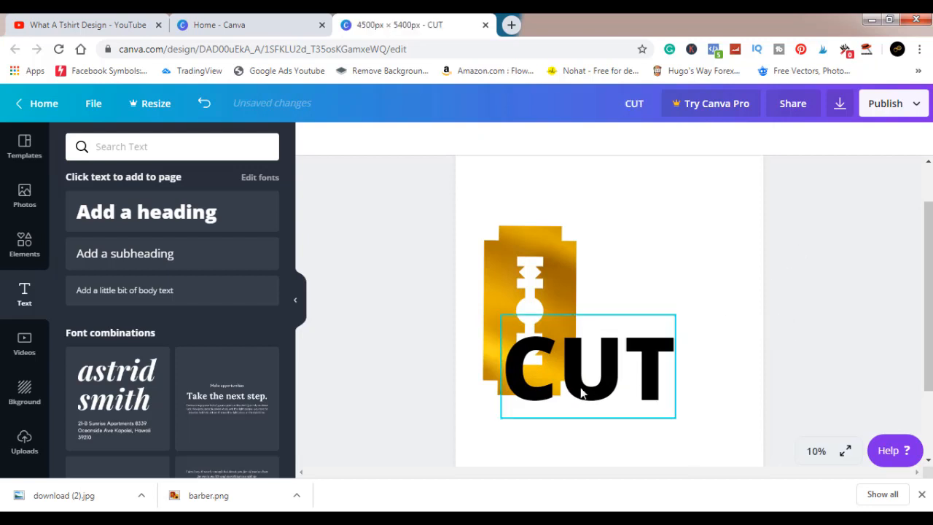
drag(580, 394, 655, 284)
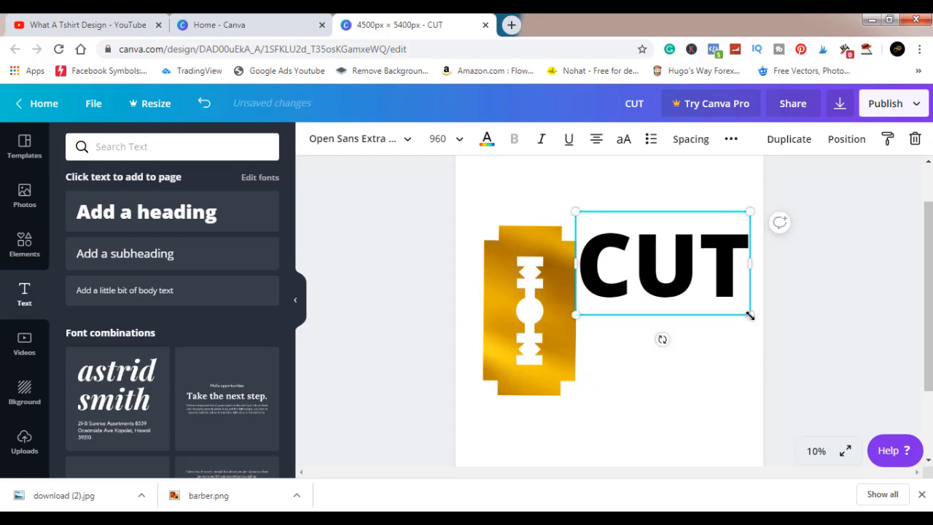
drag(750, 315, 721, 298)
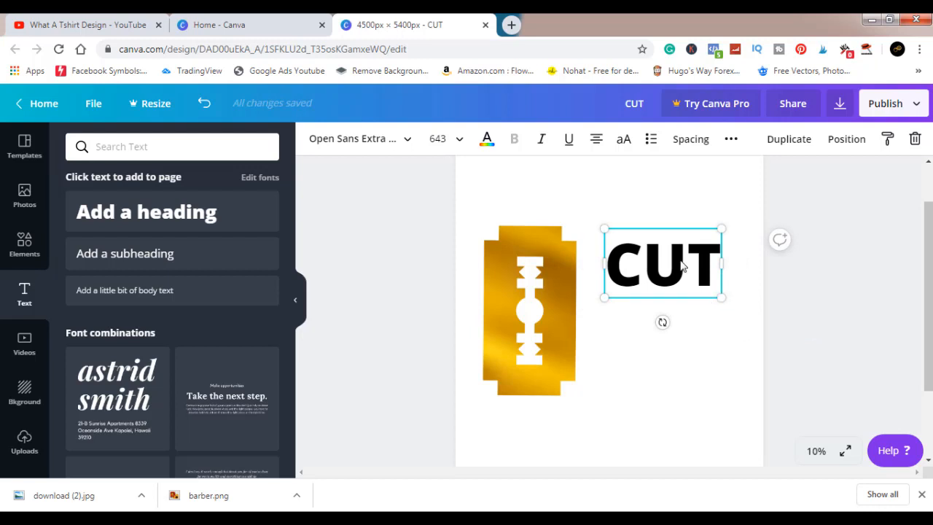
Place a copy of the CUT heading directly below the original and change the copy's text to "ME"
alt+drag(681, 262, 679, 329)
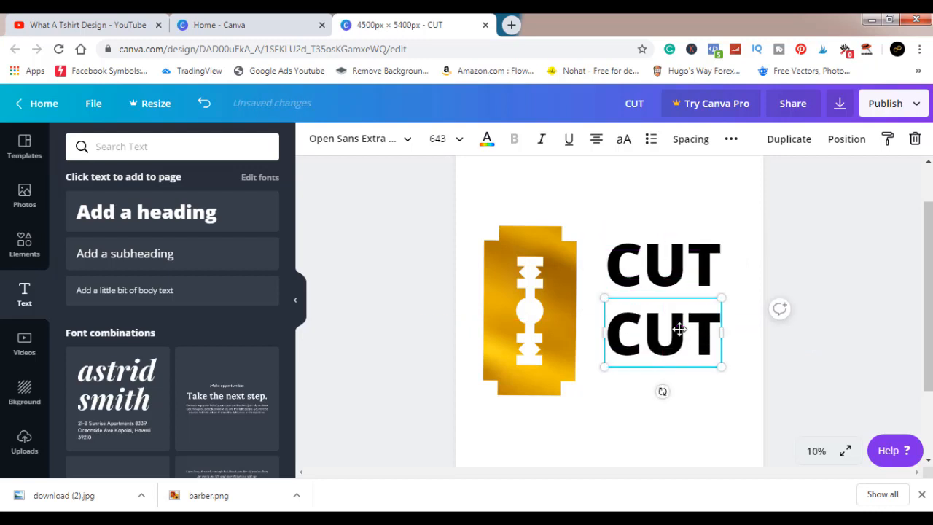
key(Delete)
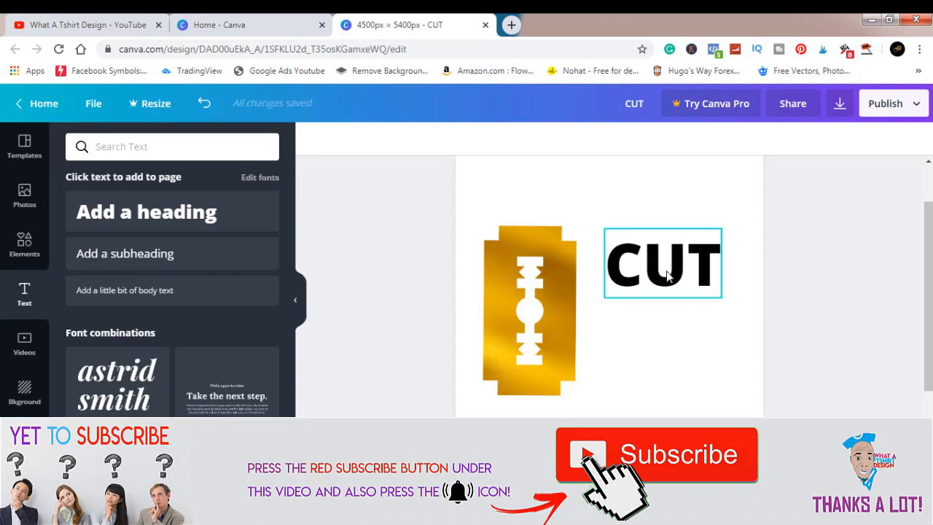
click(667, 275)
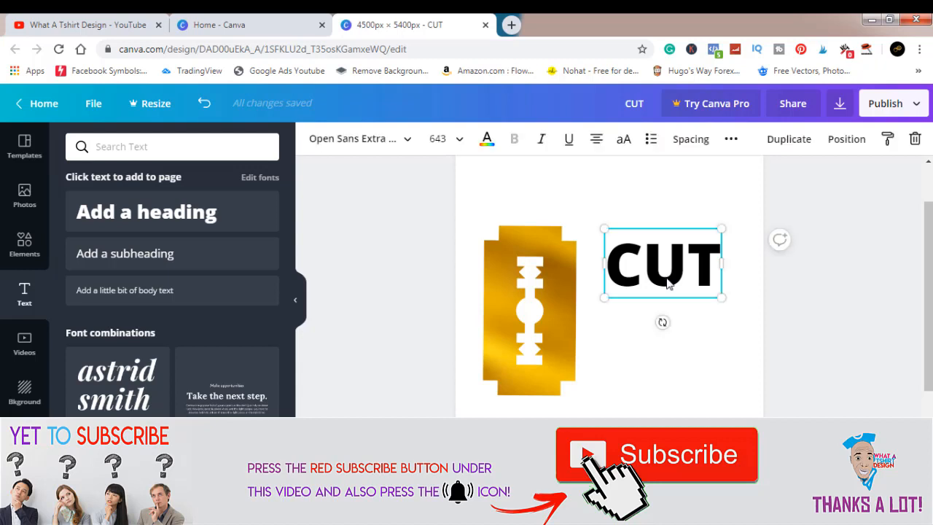
drag(668, 275, 669, 323)
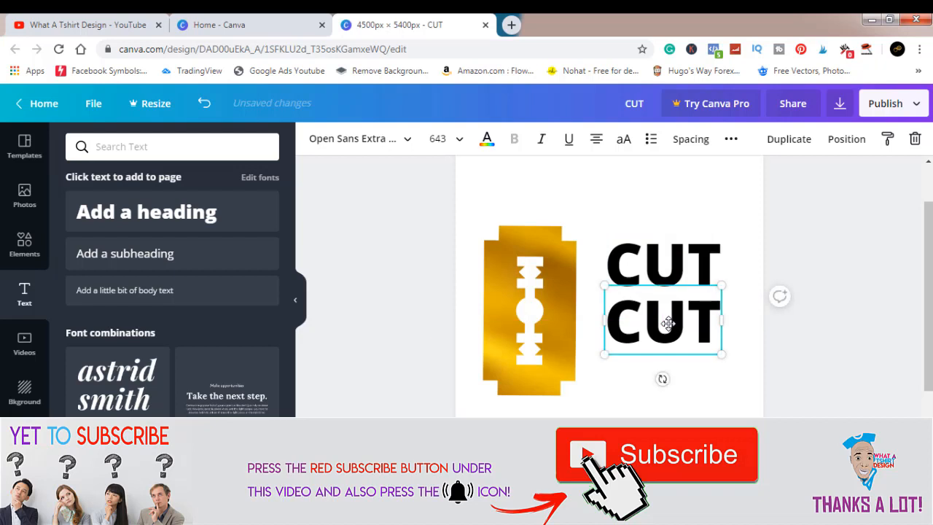
double_click(669, 323)
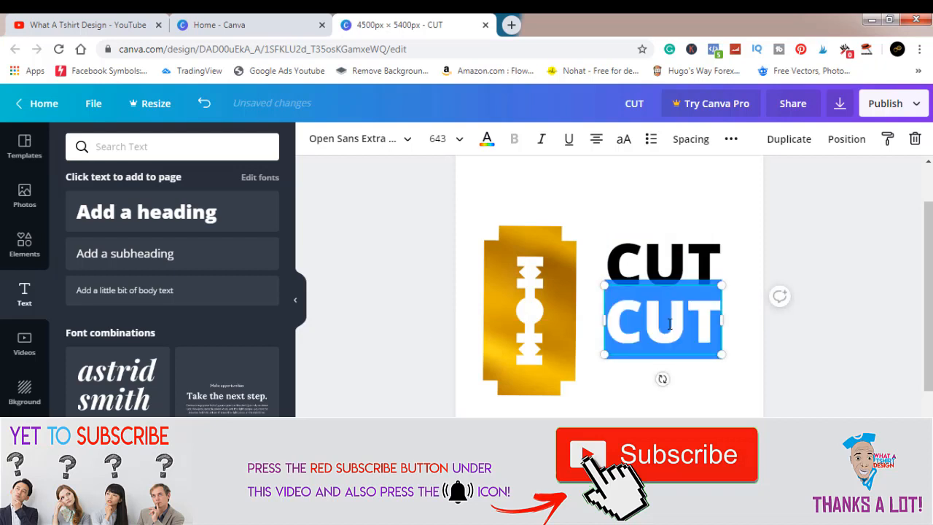
text(mw)
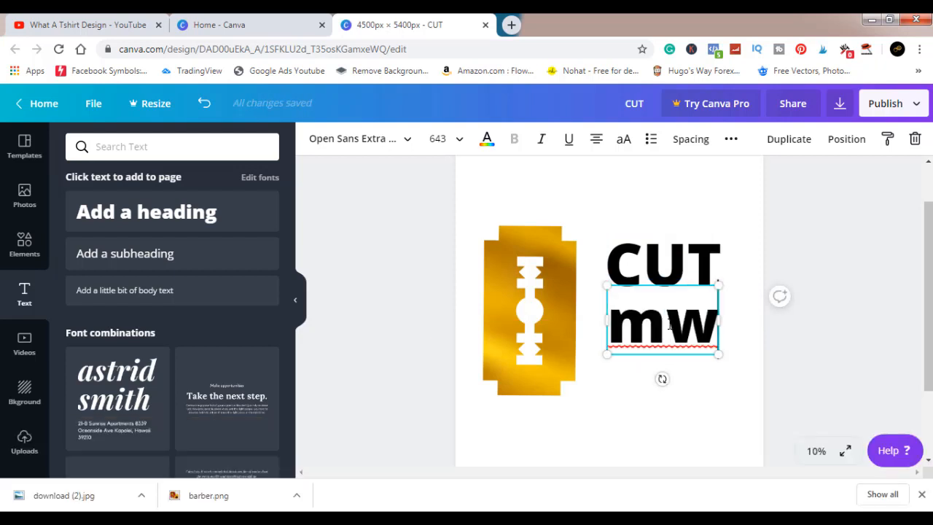
key(BackSpace)
key(BackSpace)
text(ME)
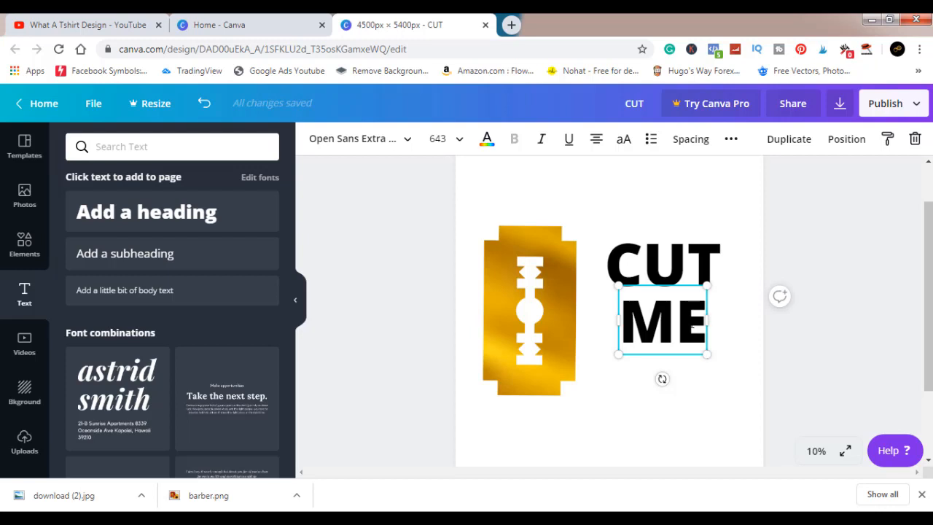
drag(677, 324, 691, 369)
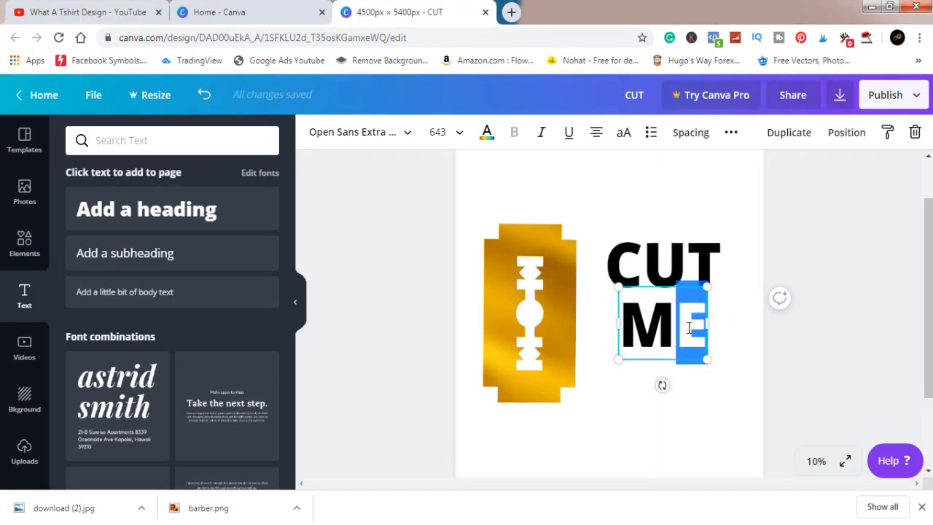
click(733, 329)
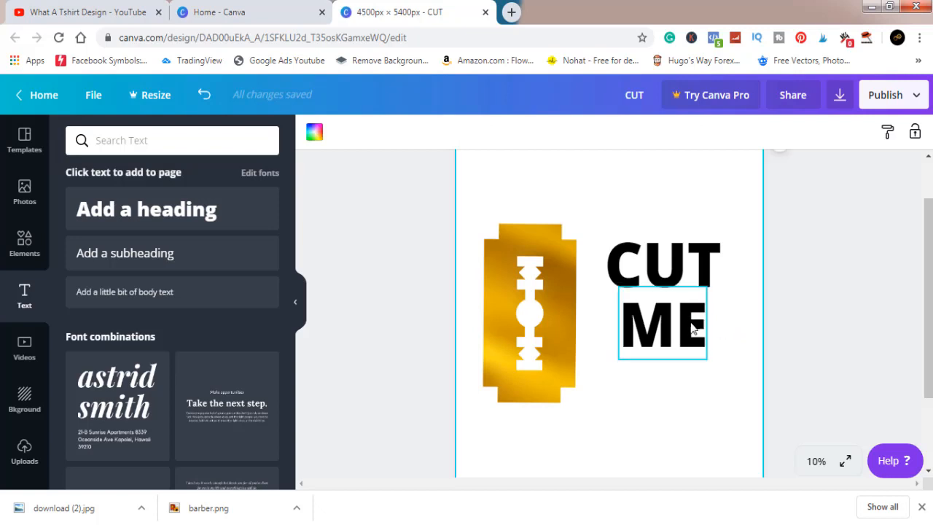
click(830, 317)
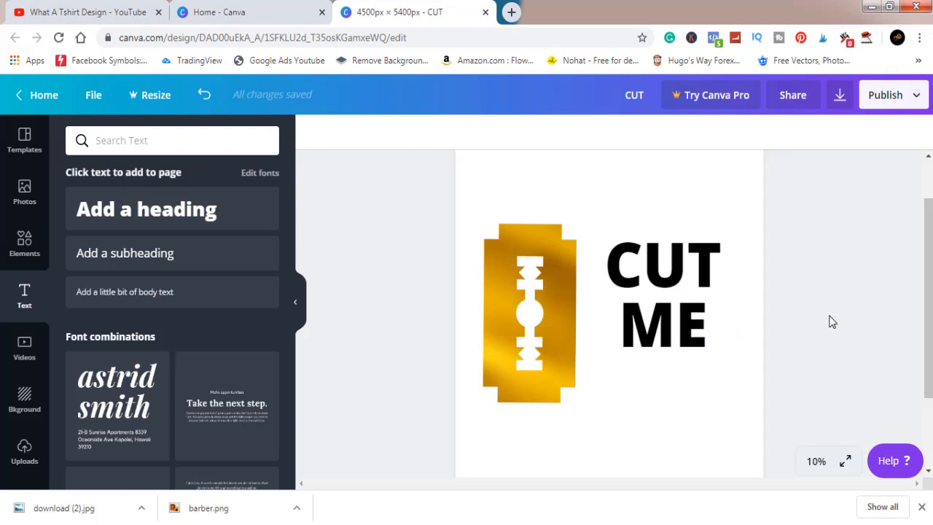
Place a copy of the ME heading directly below it and change the copy's text to "OUT"
click(685, 326)
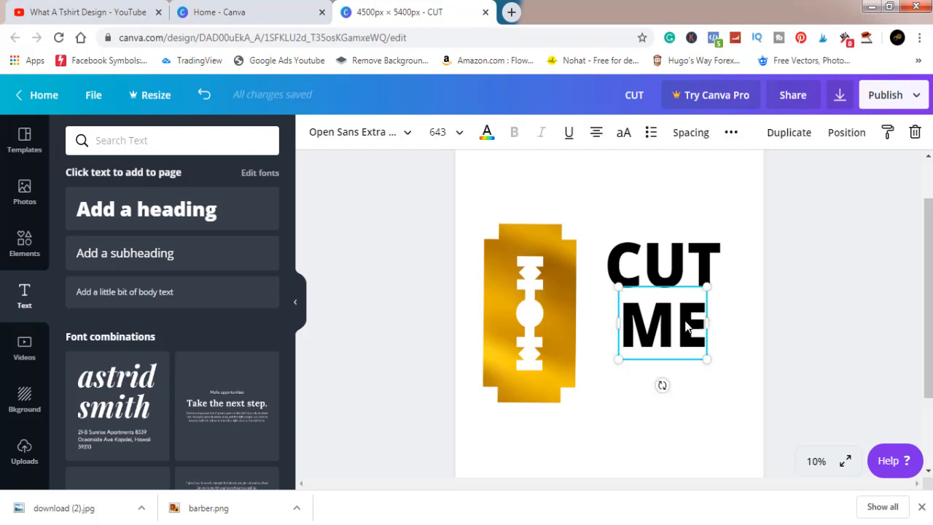
drag(686, 326, 687, 380)
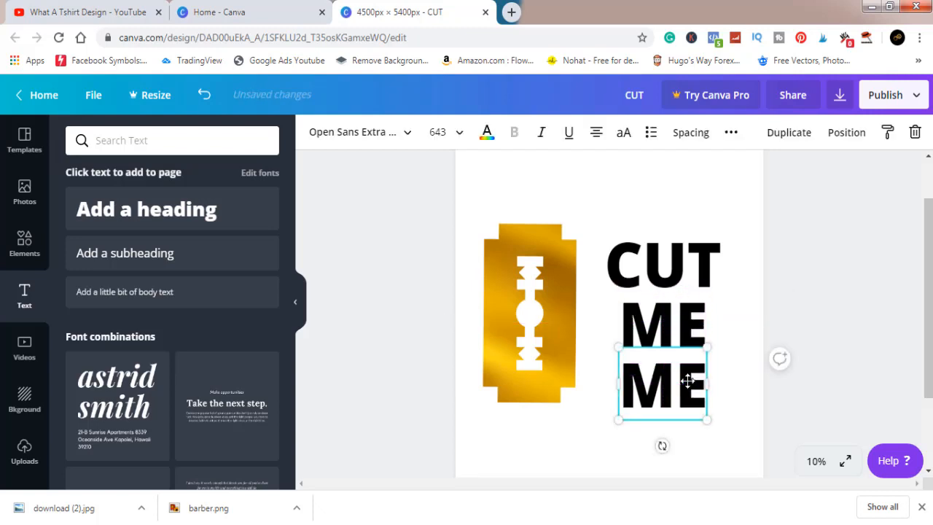
double_click(688, 379)
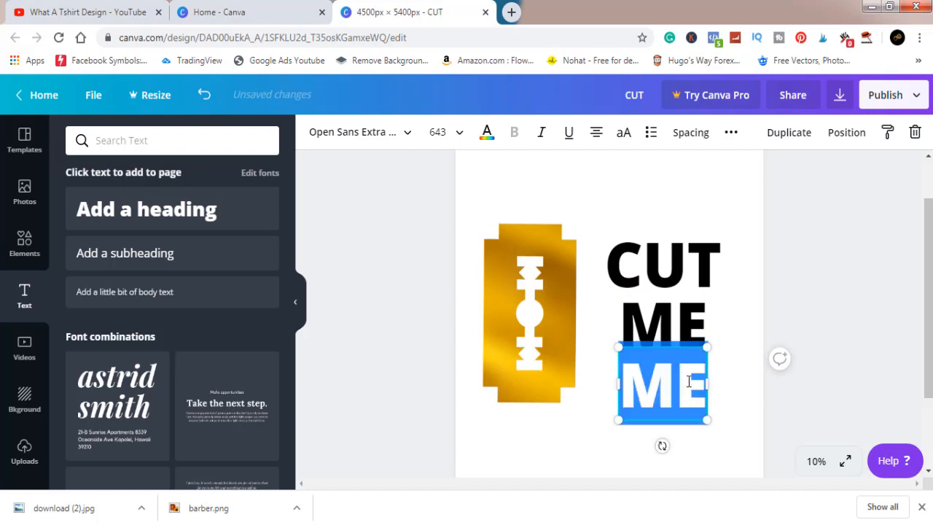
text(OUT)
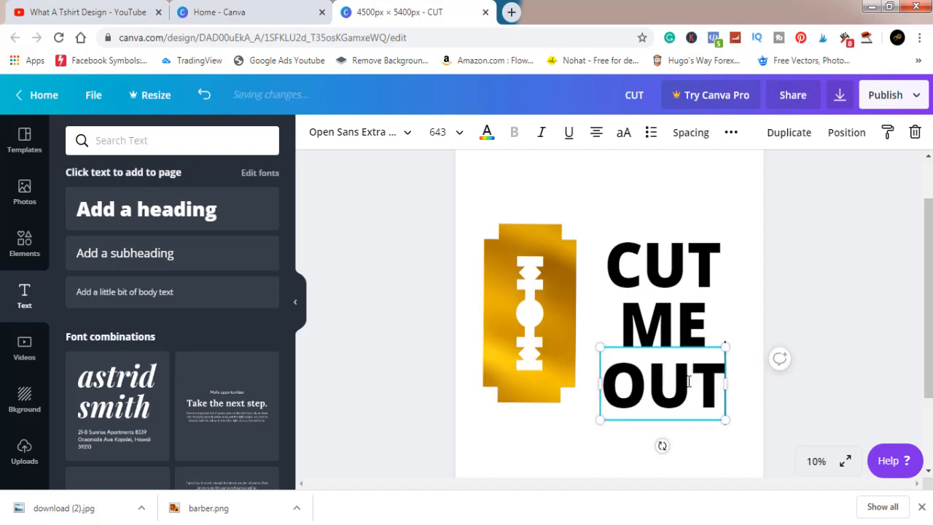
click(766, 284)
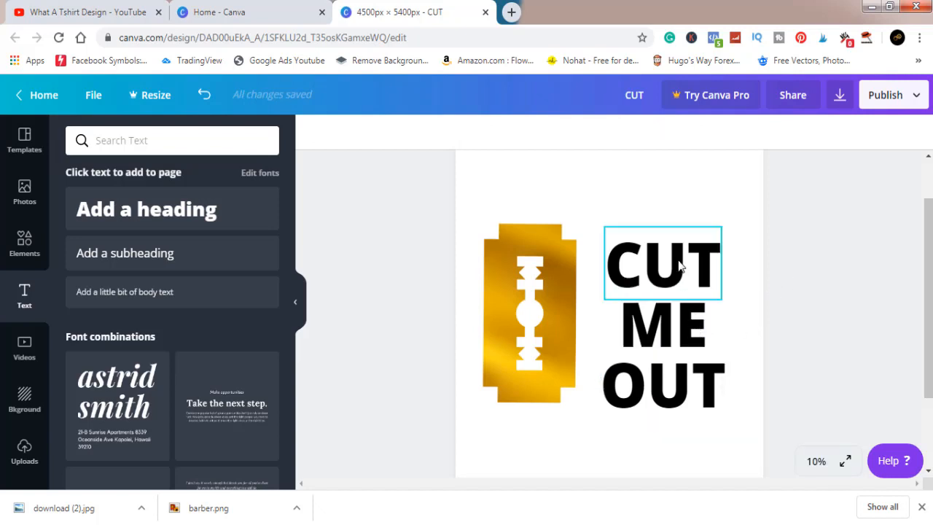
Group the CUT, ME and OUT headings and move the group close against the blade's right edge
click(679, 318)
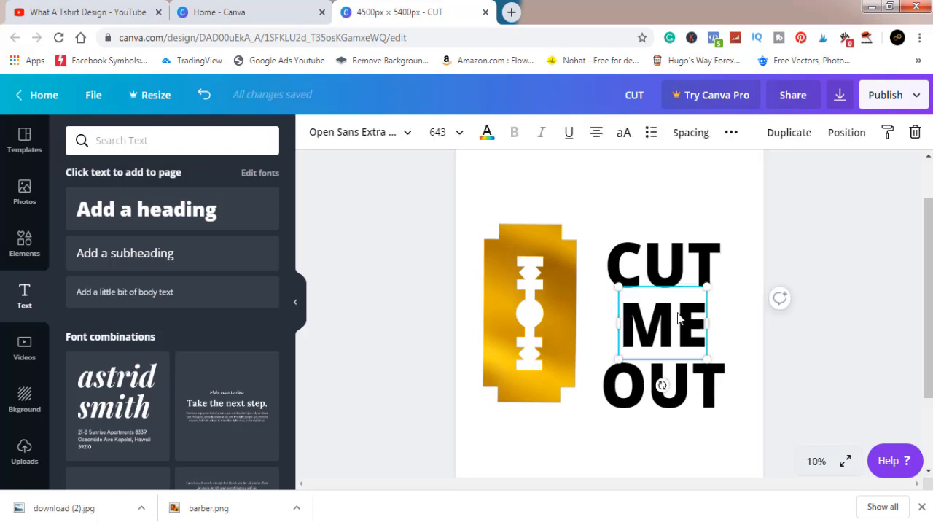
click(677, 274)
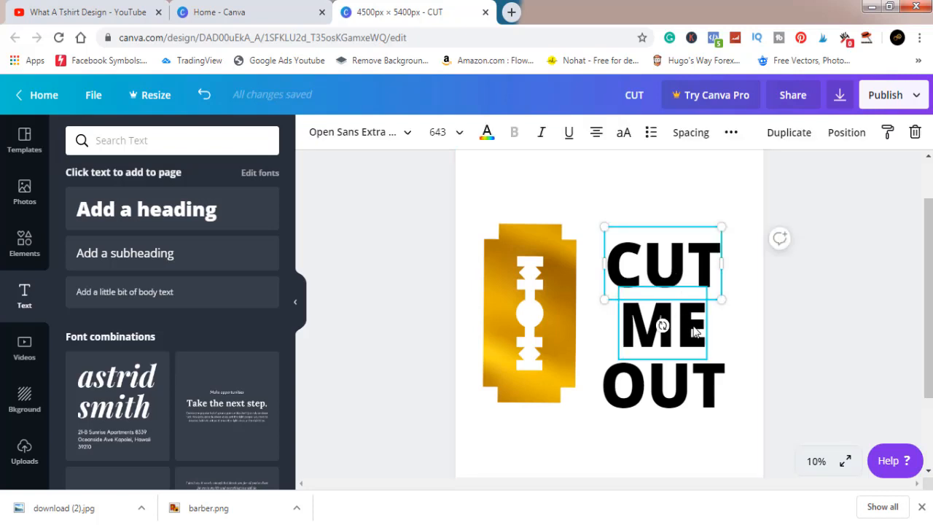
click(693, 331)
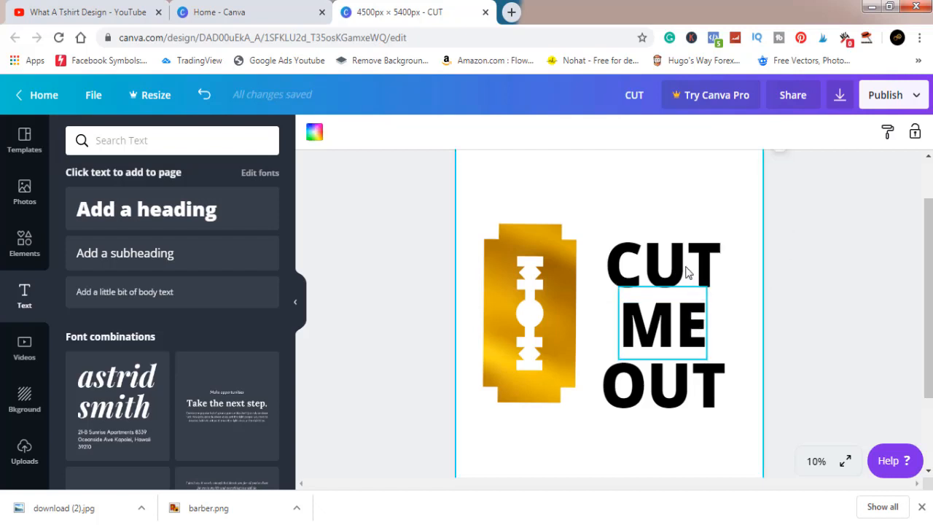
click(685, 268)
shift+click(661, 324)
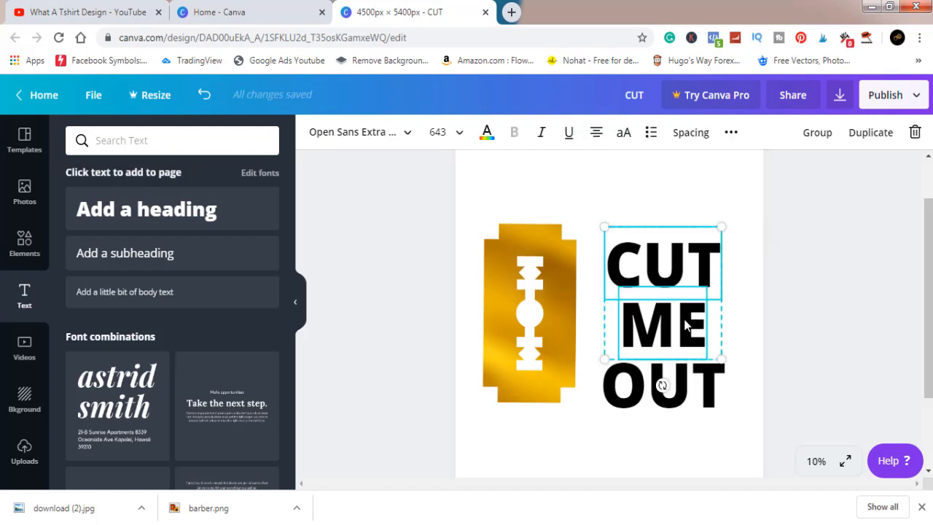
shift+click(663, 384)
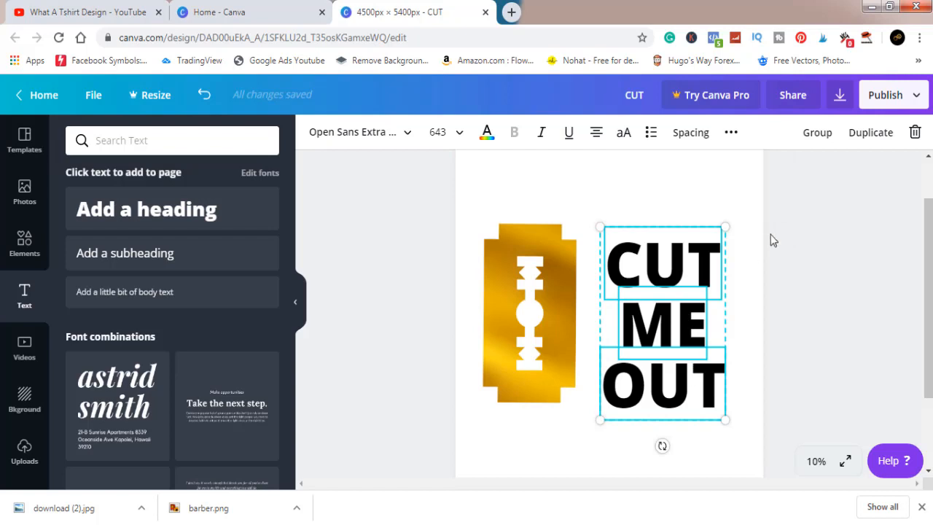
click(820, 140)
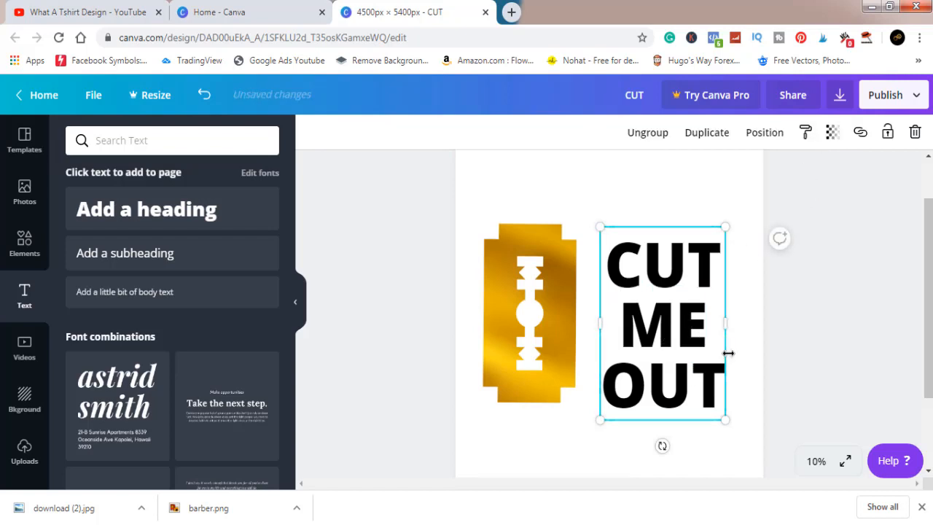
click(662, 319)
mouse_move(662, 319)
mouse_down()
mouse_move(647, 328)
mouse_move(646, 314)
mouse_move(649, 323)
mouse_up()
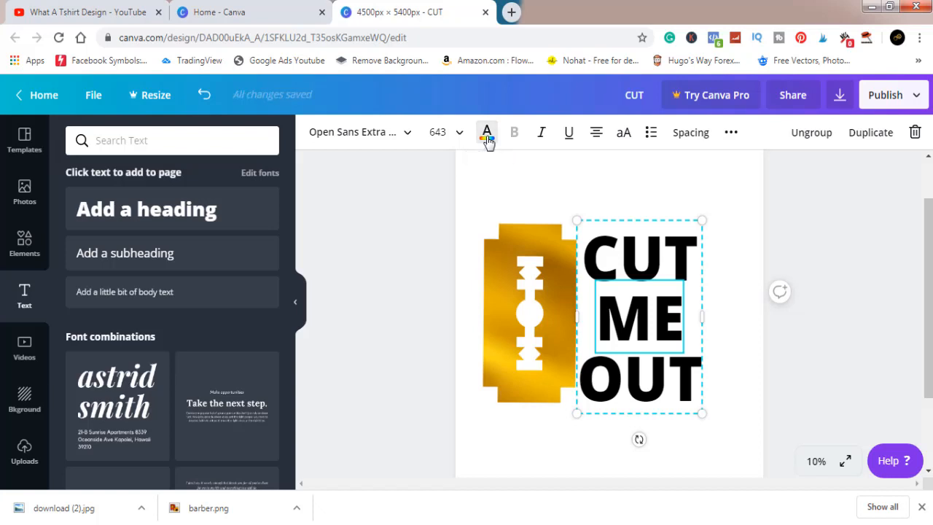
Recolor the word ME in the grouped text to the custom orange #f18b12
click(487, 135)
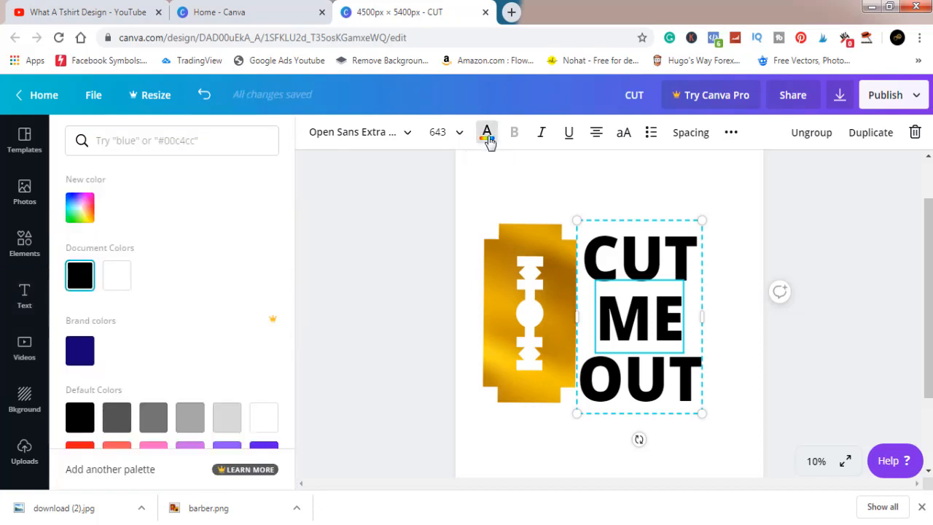
click(85, 212)
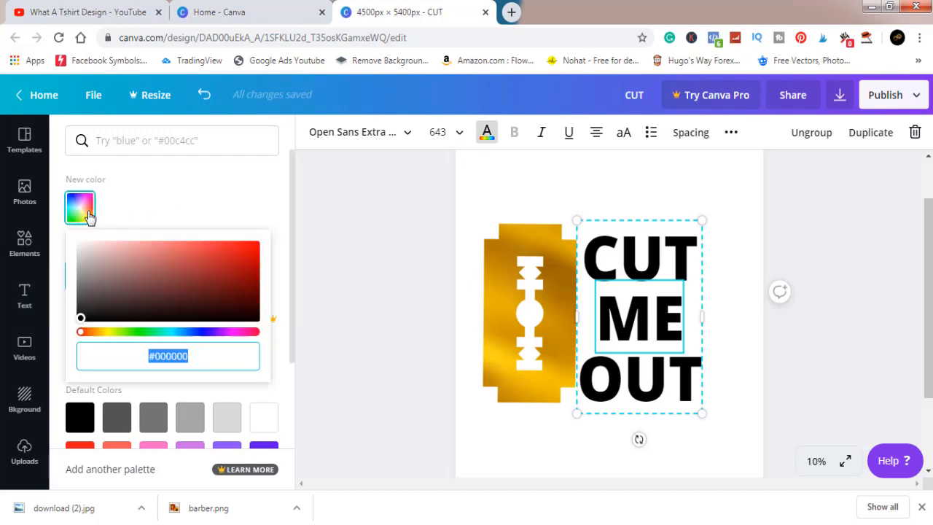
click(96, 335)
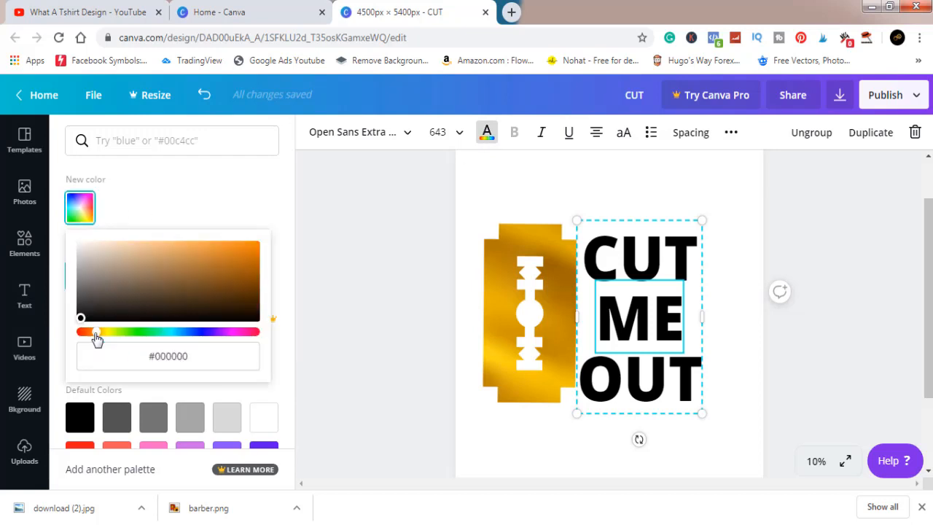
click(235, 260)
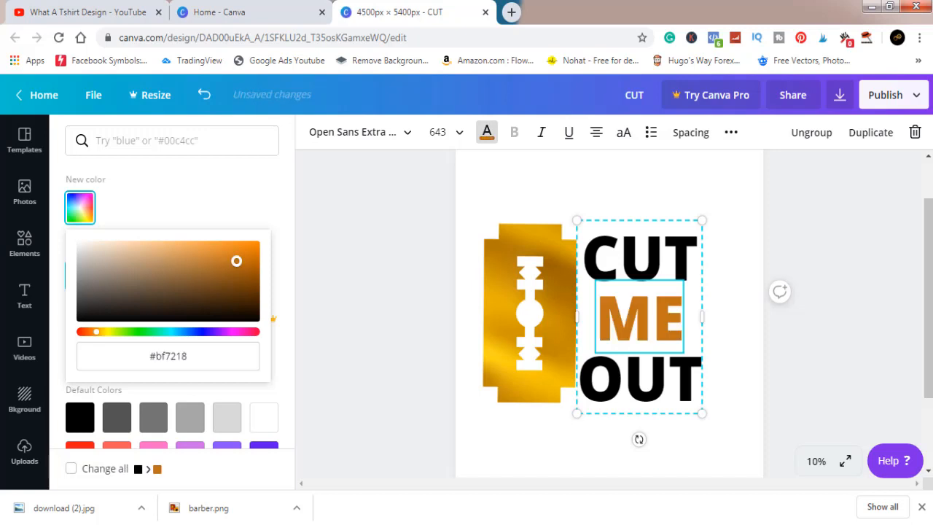
drag(240, 262, 246, 246)
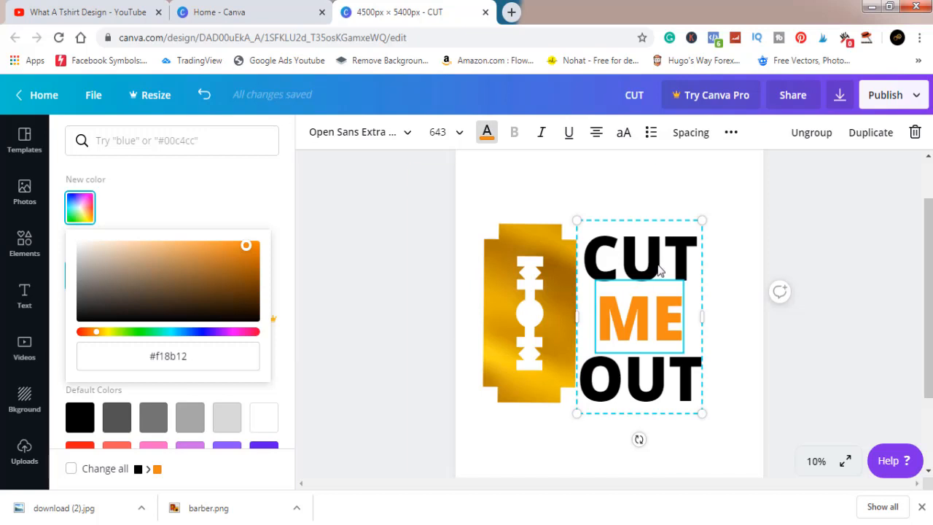
click(885, 273)
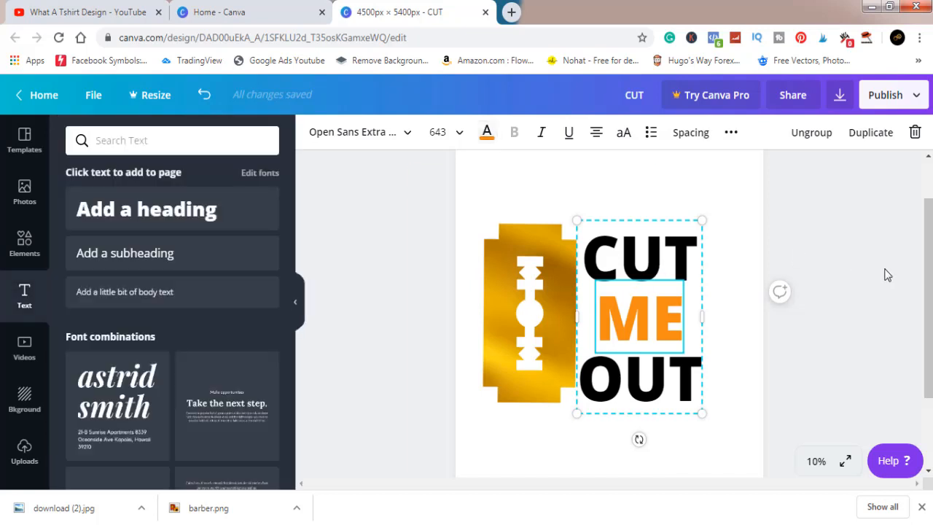
click(834, 325)
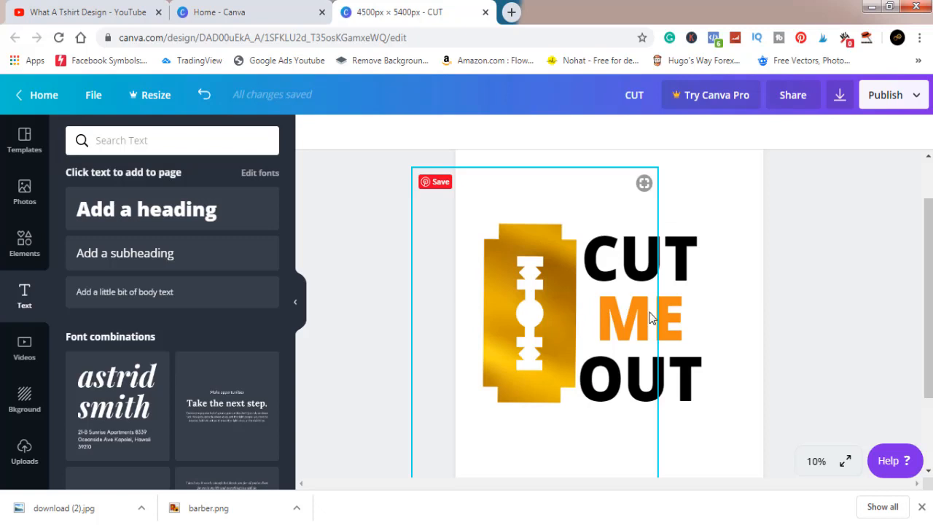
click(690, 331)
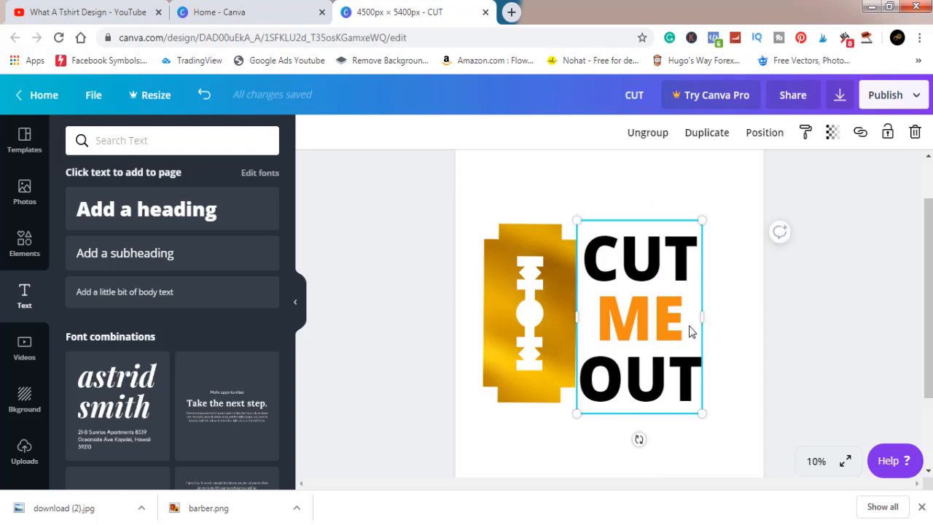
shift+click(496, 307)
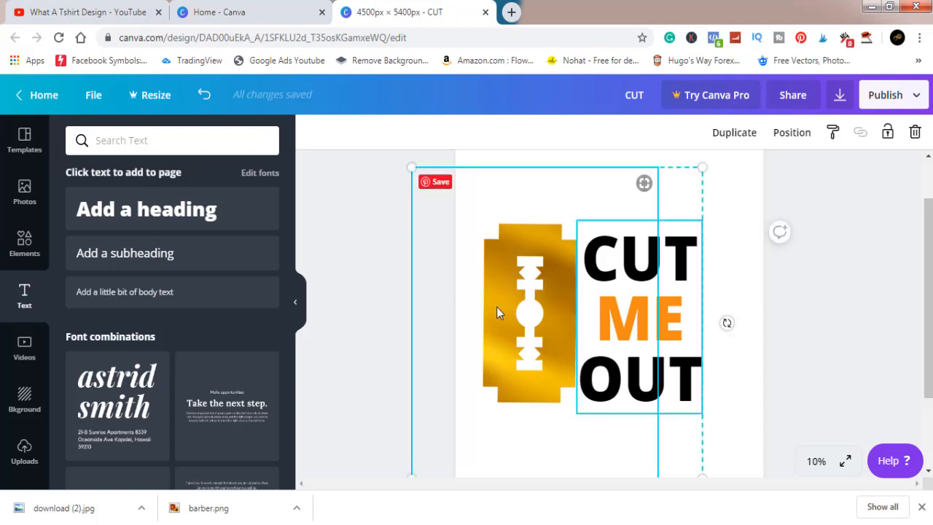
click(837, 294)
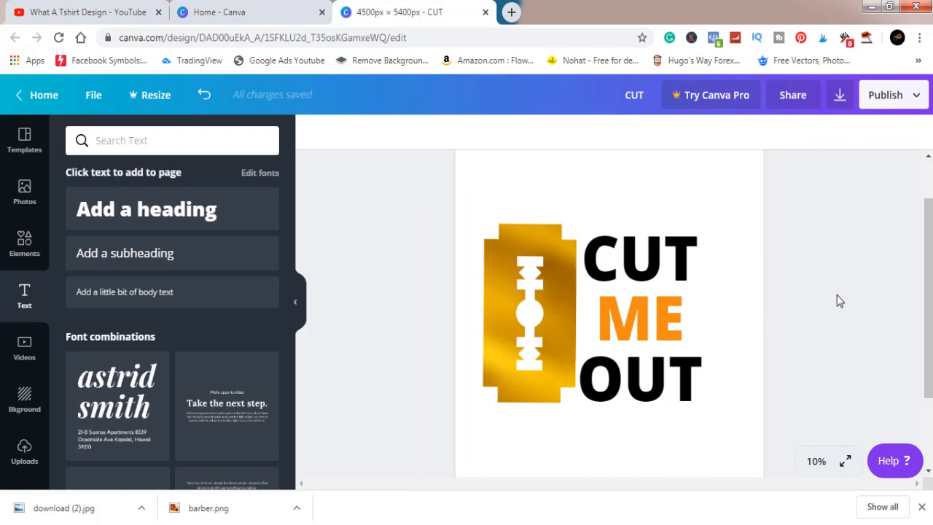
Download the design as a PNG at 4500 x 5400 px and dismiss the Canva Pro trial offer
click(845, 102)
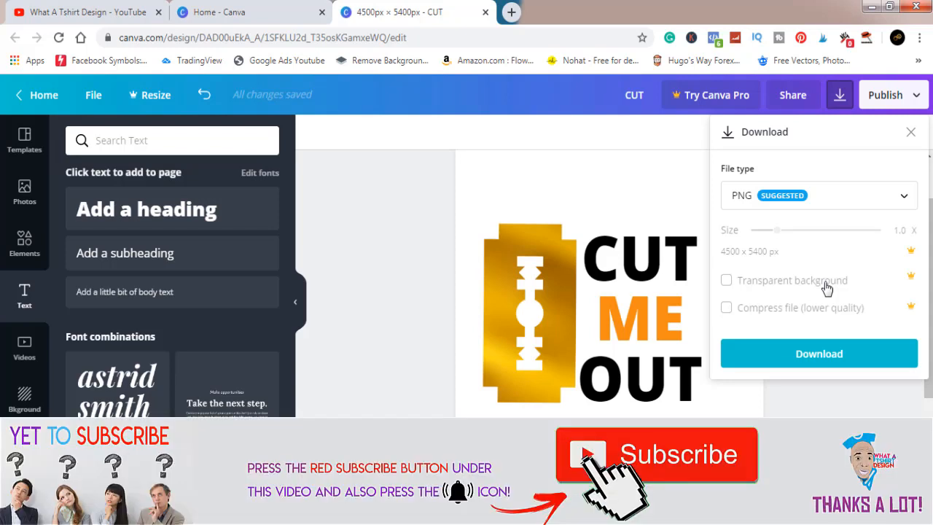
click(834, 355)
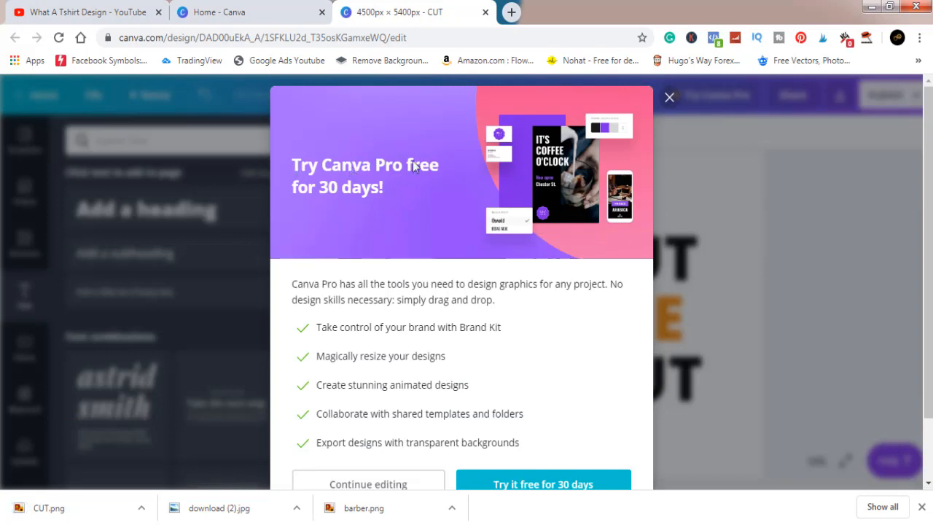
click(666, 101)
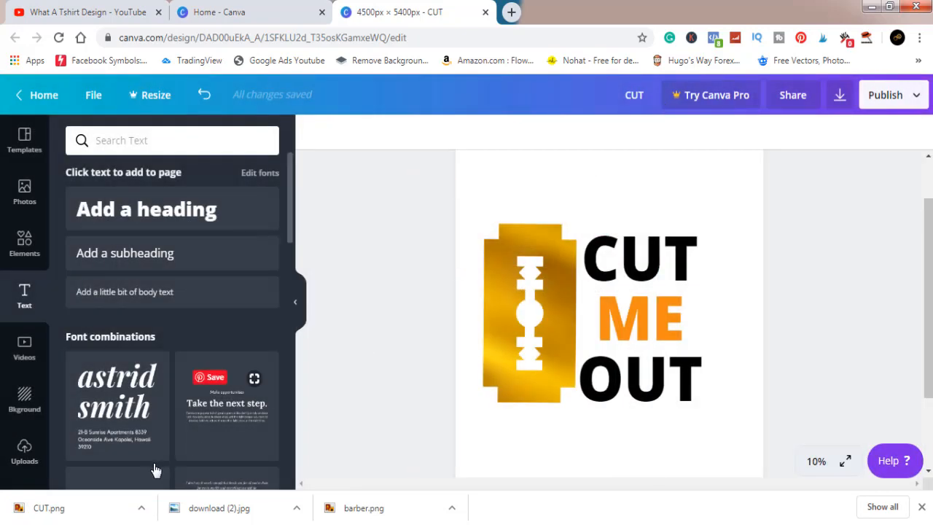
Locate the downloaded CUT.png in its folder and open it in Photoshop, keeping it as the active document
click(142, 509)
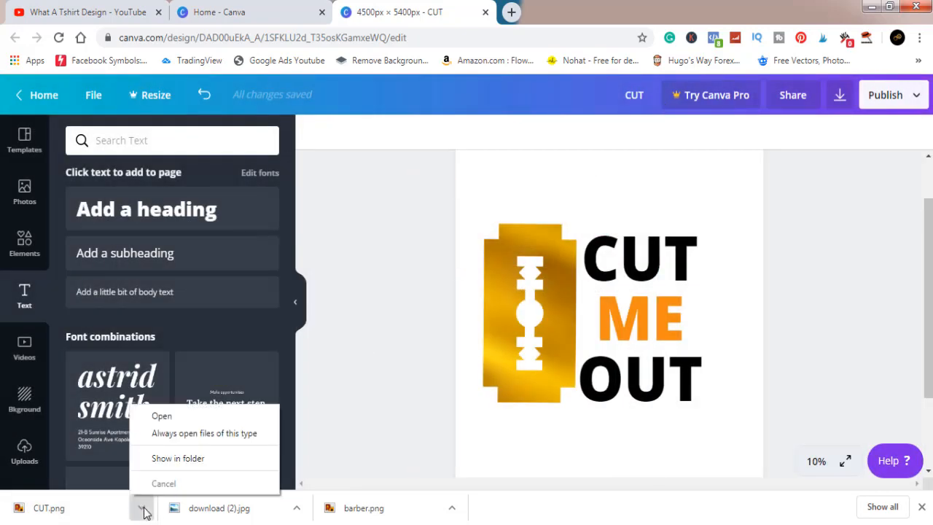
click(179, 457)
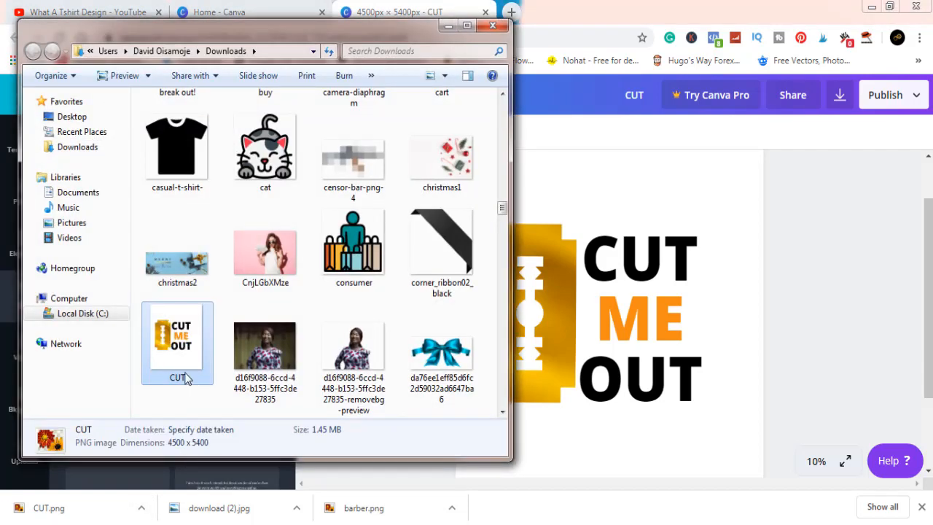
double_click(179, 337)
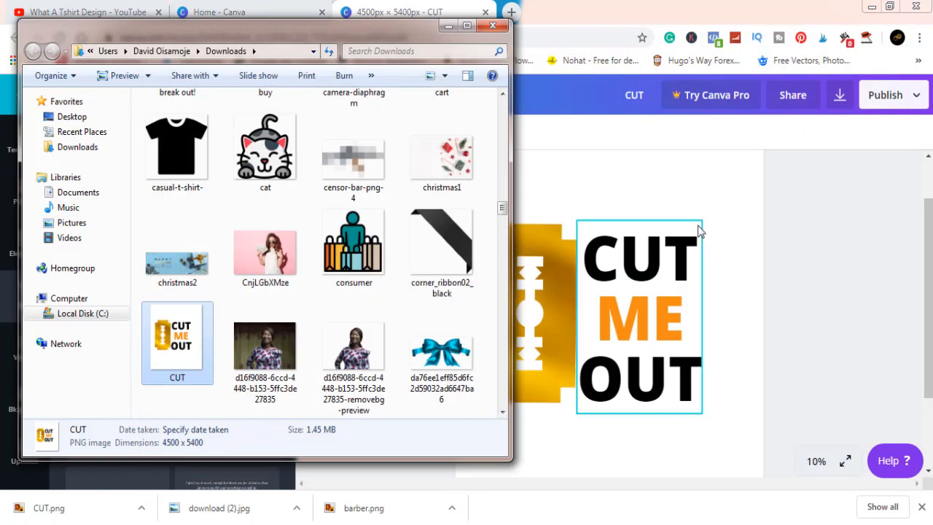
right_click(184, 346)
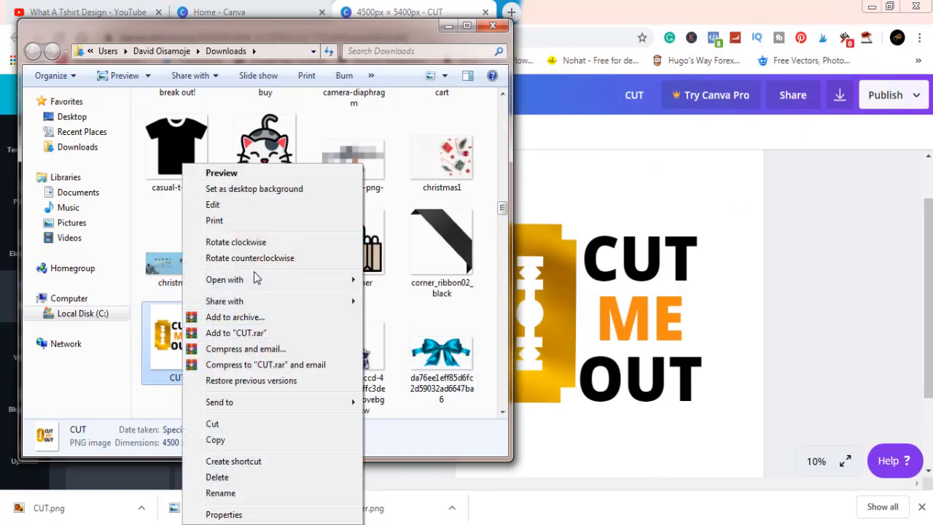
mouse_move(255, 279)
click(396, 282)
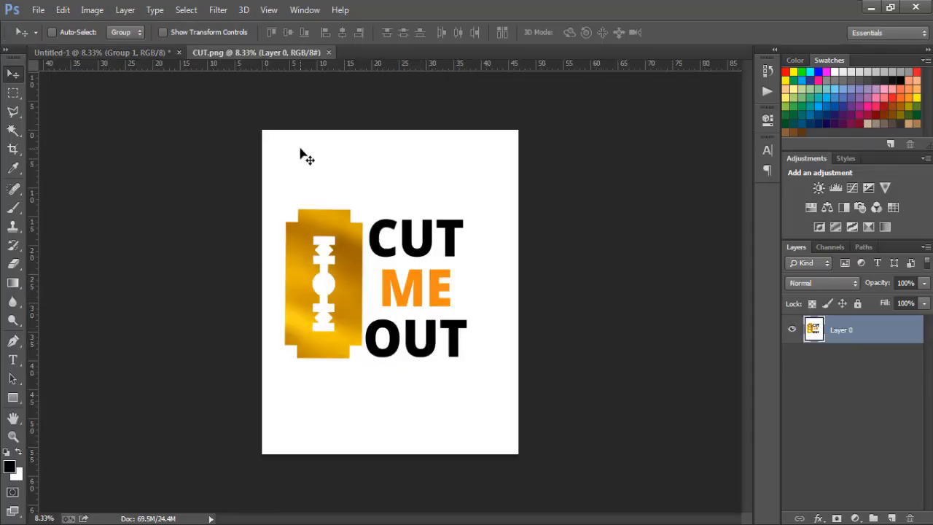
click(157, 56)
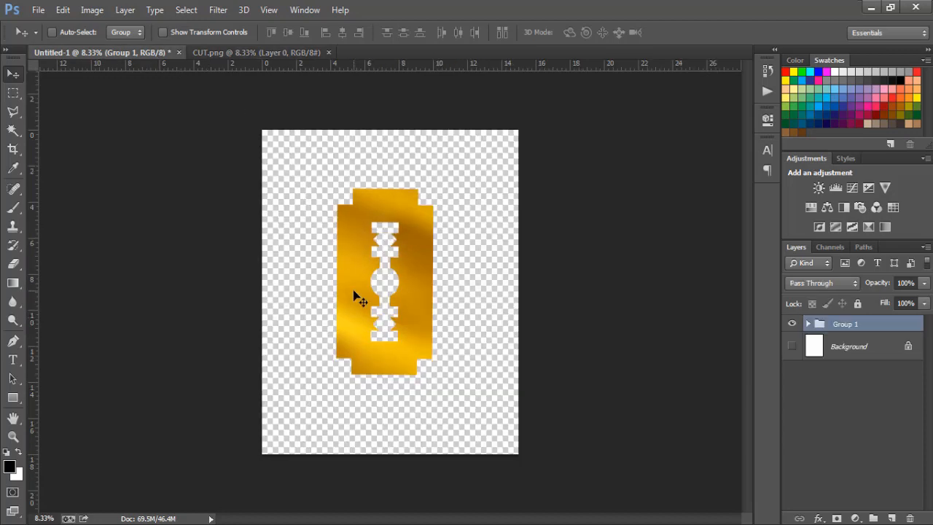
click(240, 55)
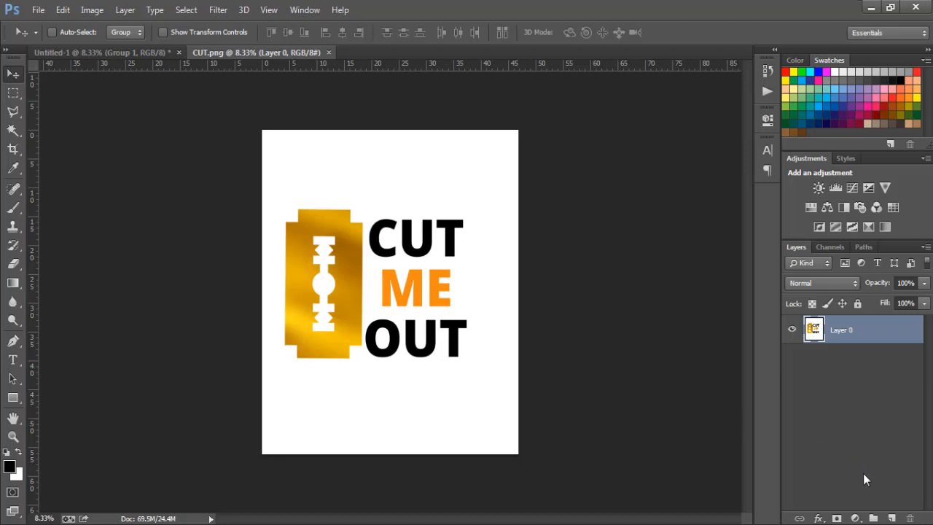
Add an empty layer above Layer 0, and delete the white background around the artwork on Layer 0 with the Magic Wand
click(891, 518)
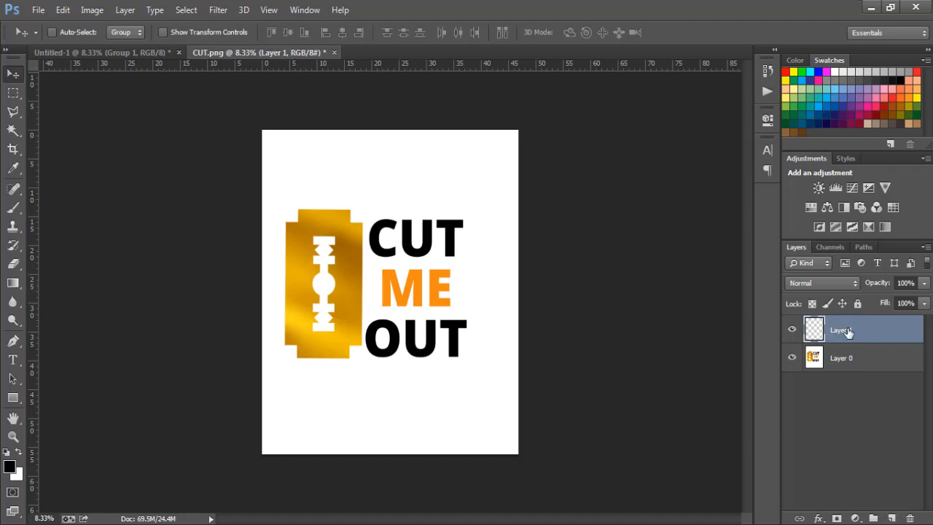
click(851, 363)
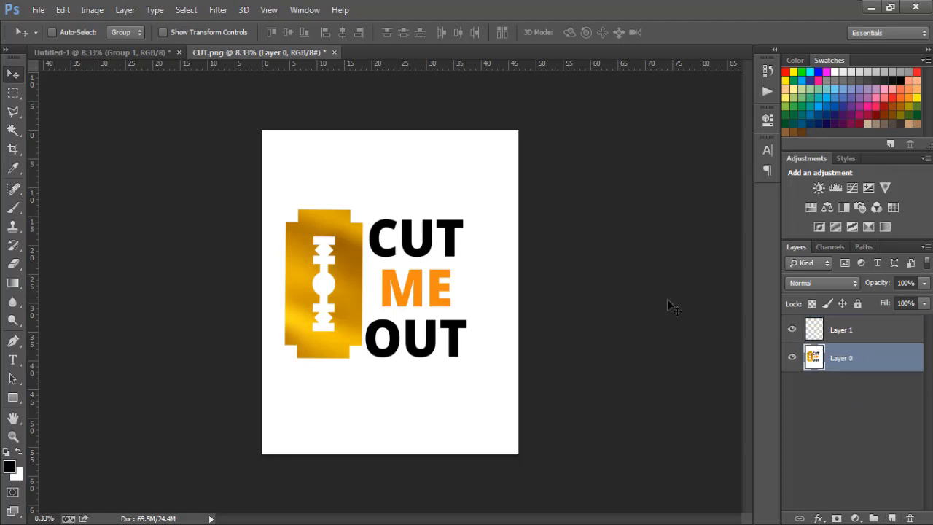
click(11, 131)
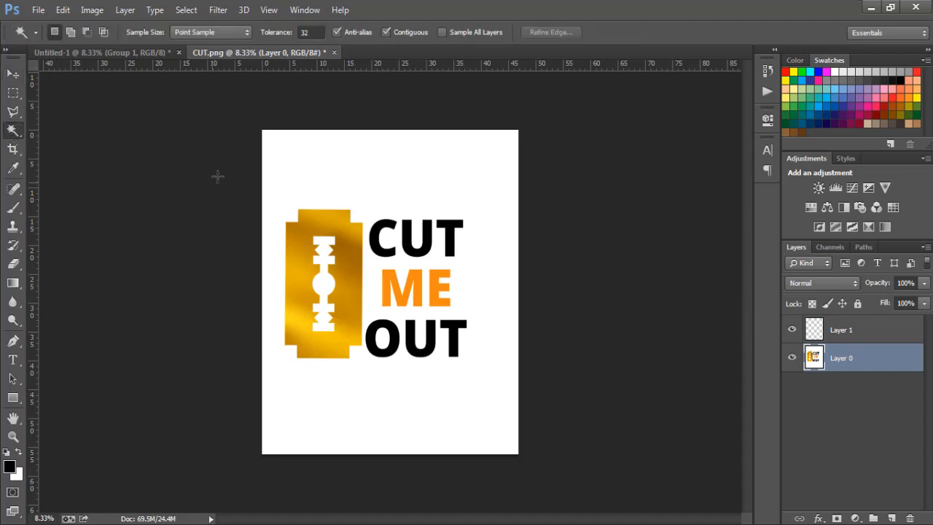
click(278, 150)
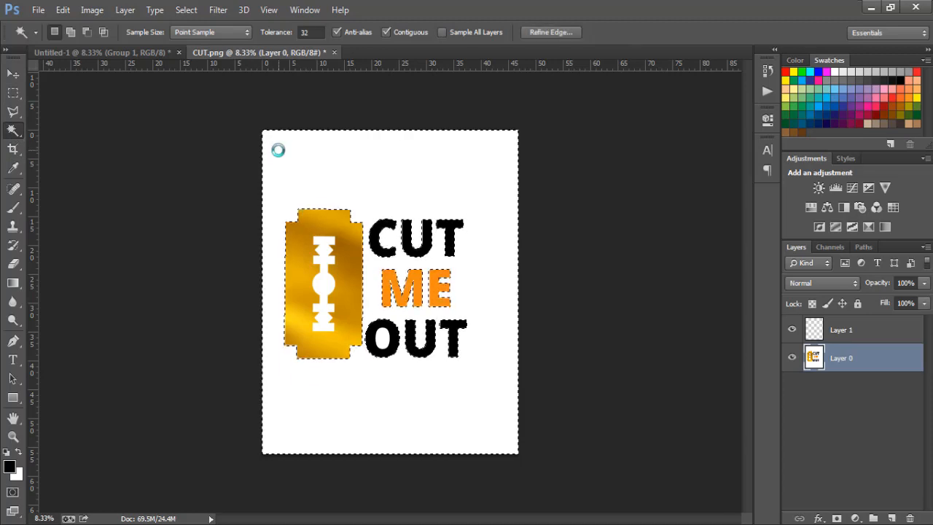
key(Delete)
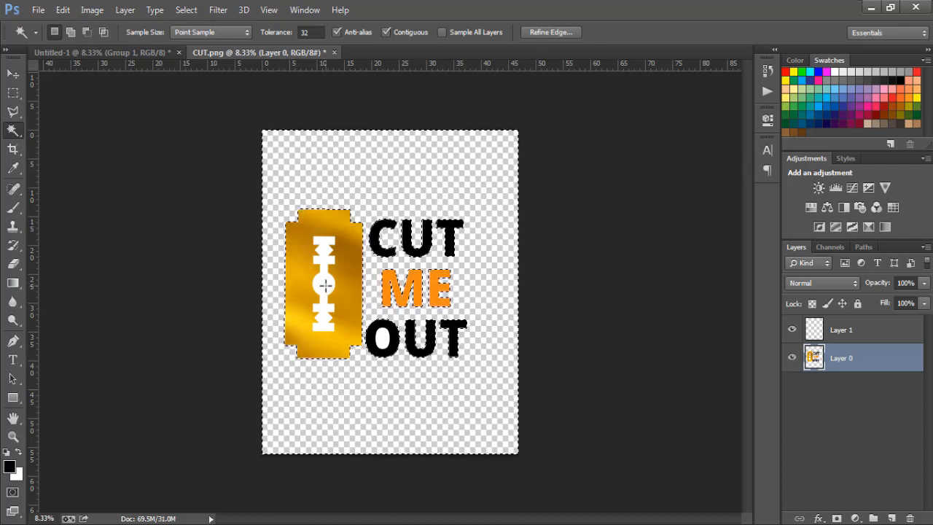
Delete the white inside the blade's cut-out and the O of OUT, and shift the artwork slightly right and up on the canvas
click(325, 285)
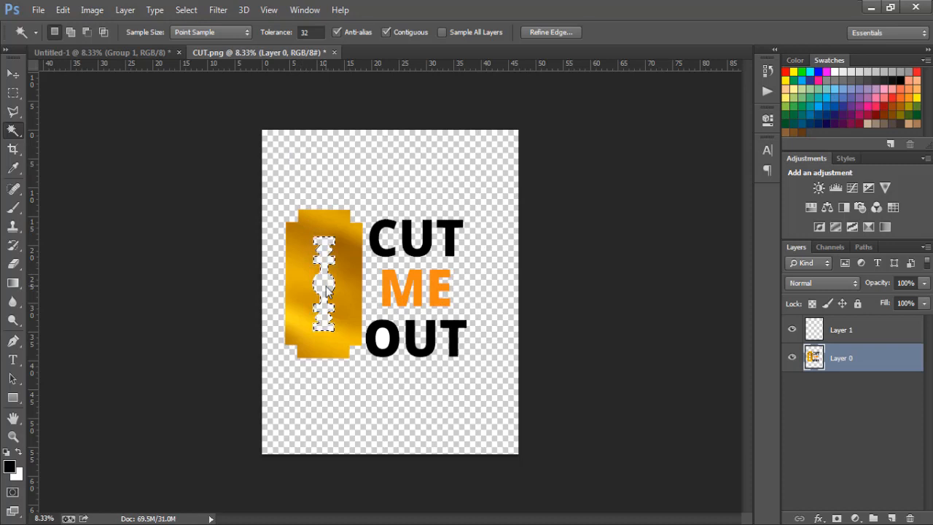
shift+click(381, 340)
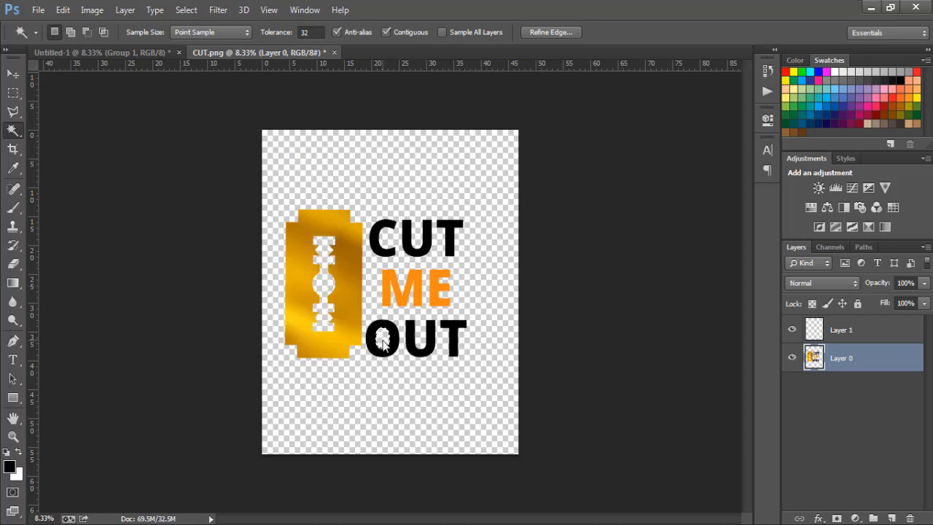
key(ctrl+d)
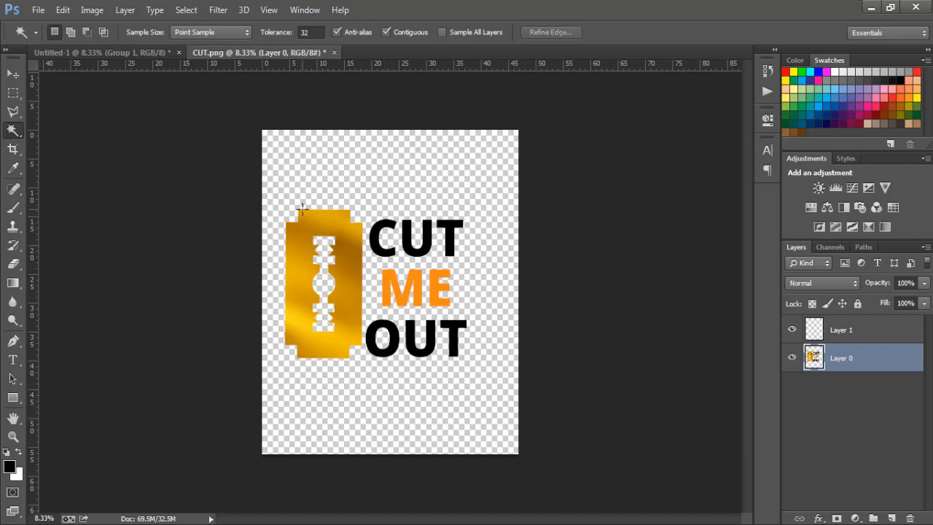
click(14, 74)
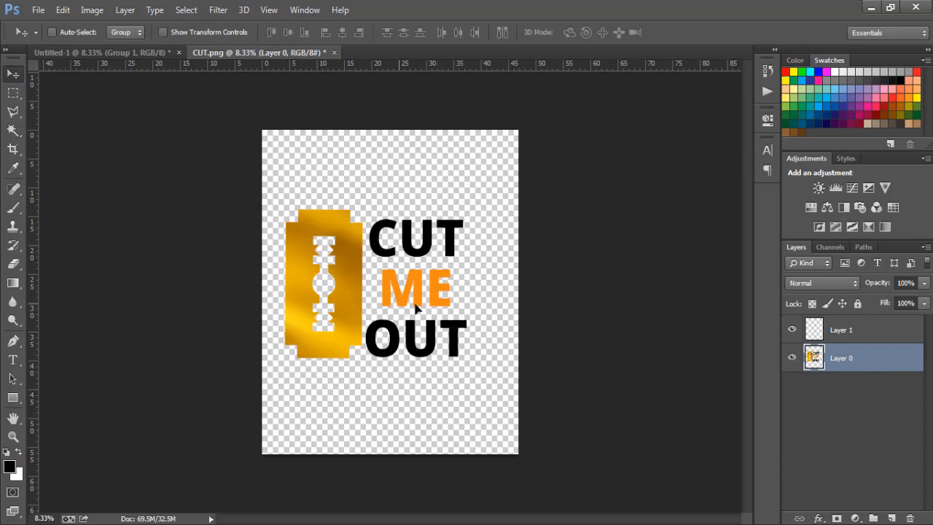
mouse_move(417, 307)
mouse_down()
mouse_move(415, 298)
mouse_move(400, 314)
mouse_move(409, 303)
mouse_up()
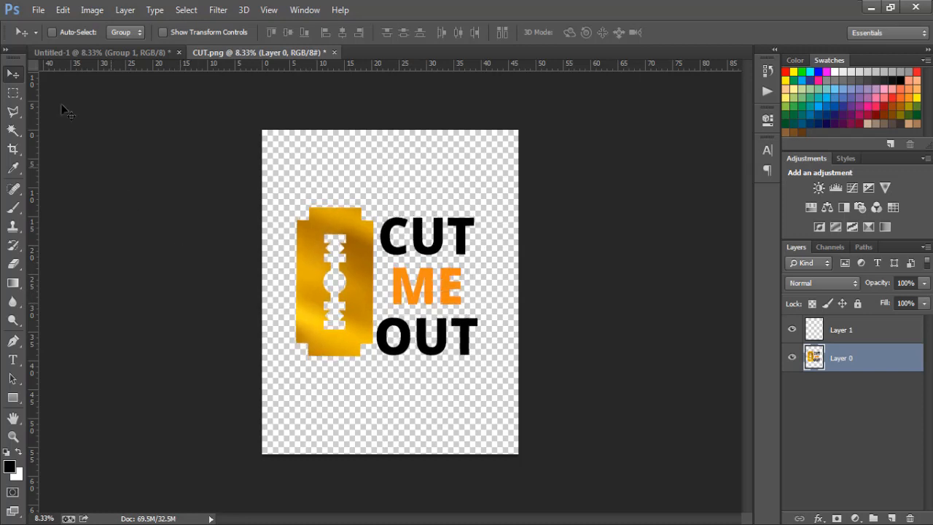
Set up a Save As in the Pictures library with the file name blade.png, declining to replace the existing file in Photoshop format
click(37, 11)
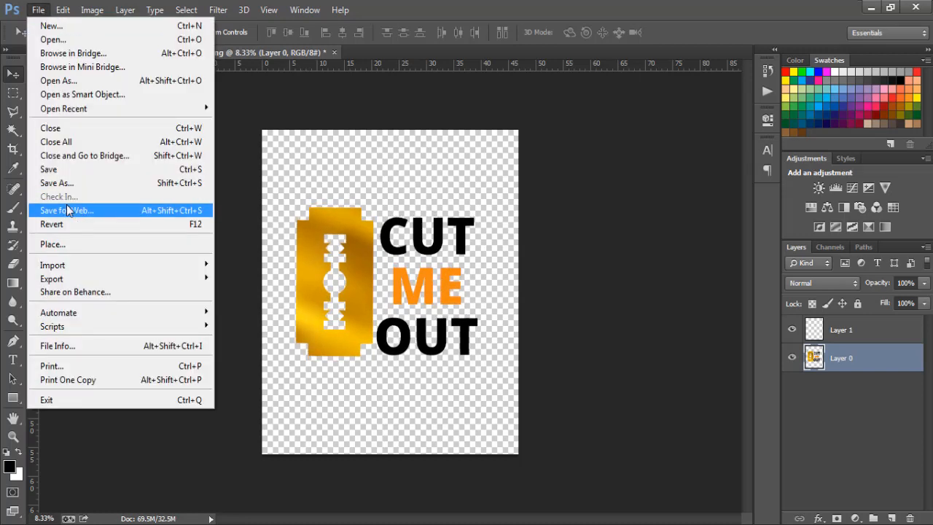
click(63, 183)
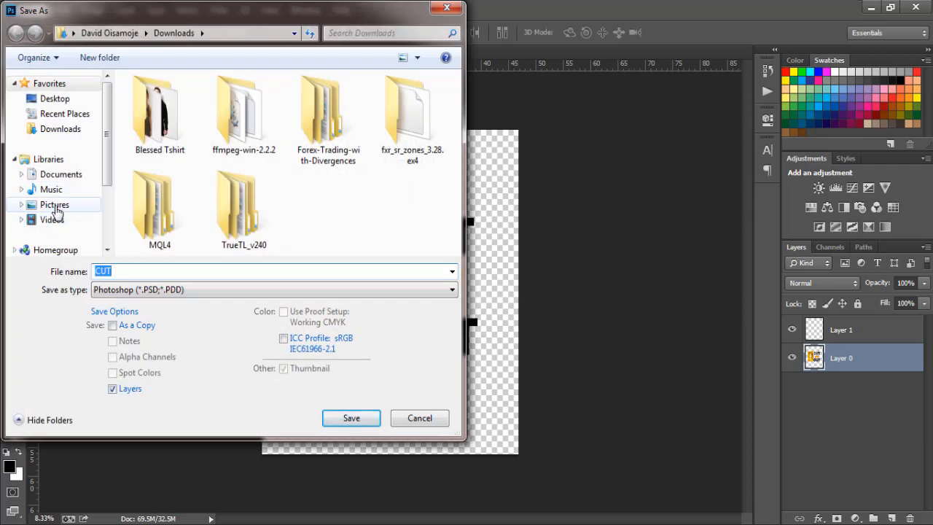
click(55, 208)
click(111, 271)
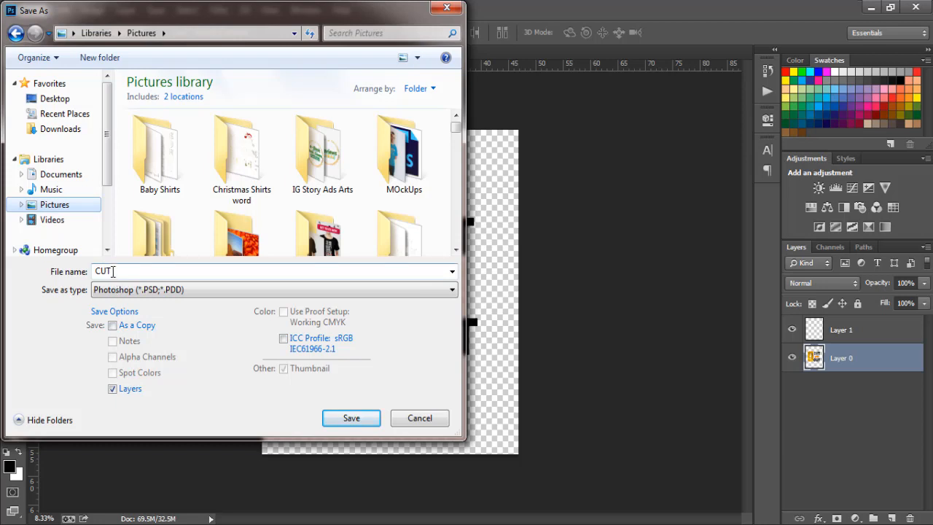
drag(113, 271, 90, 271)
text(BL)
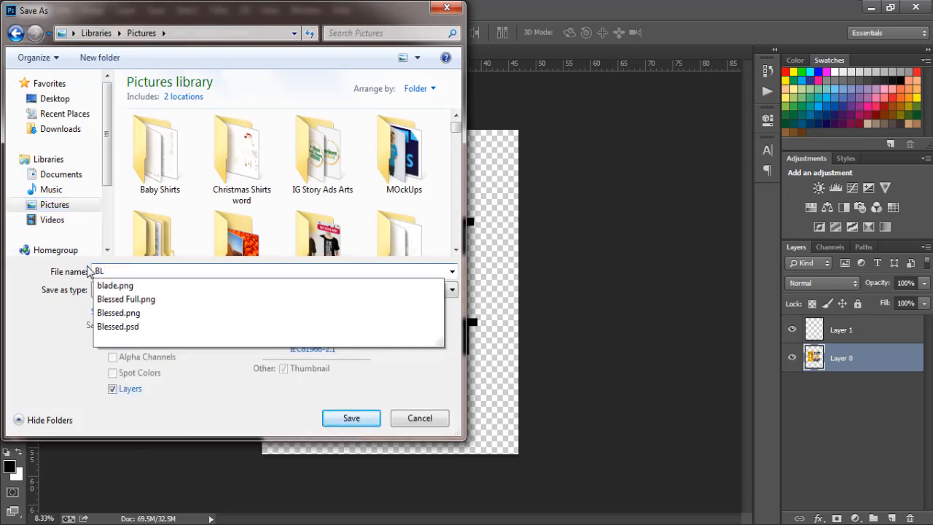
key(Down)
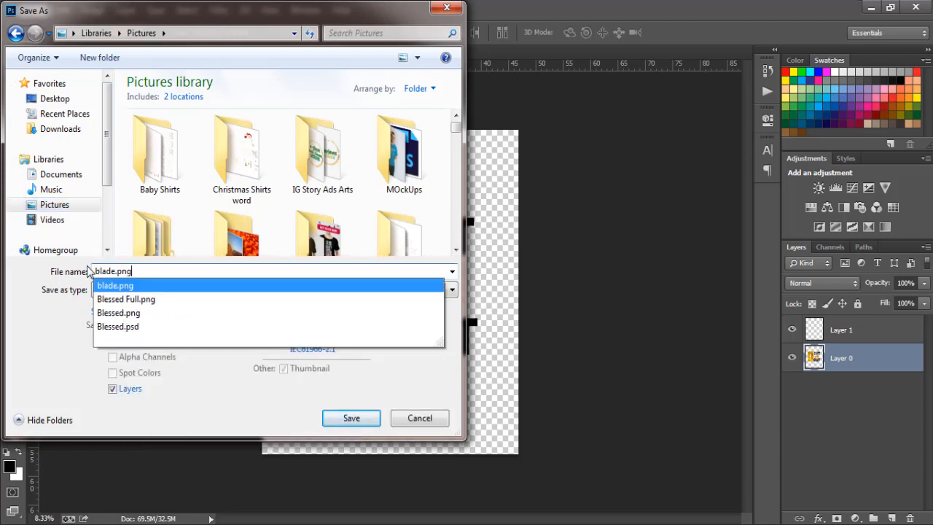
key(Return)
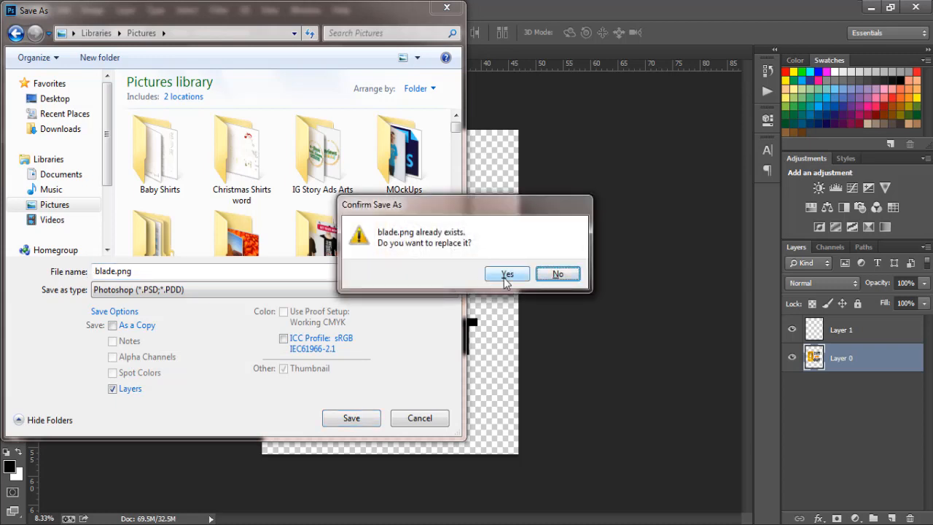
click(558, 274)
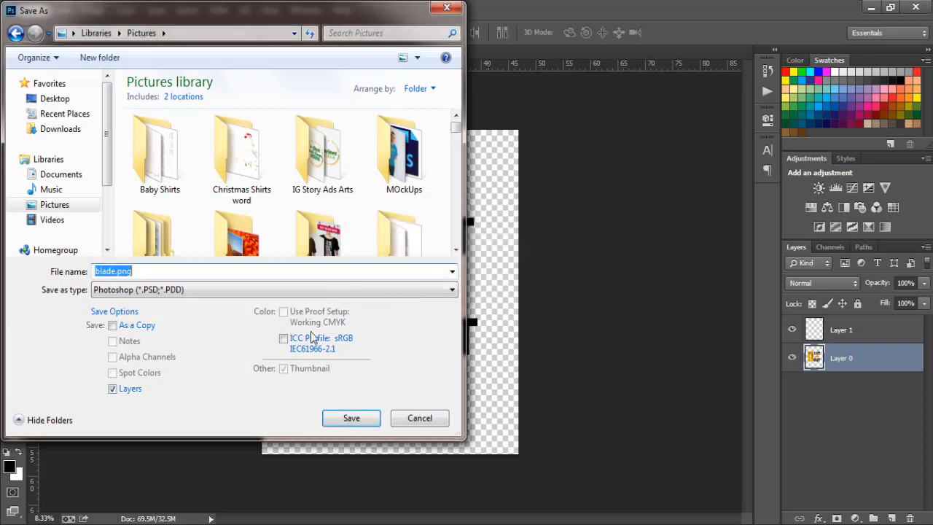
Save the design as a PNG named blade, replacing the existing file, with Smallest / Slow compression and no interlacing
click(232, 292)
click(103, 486)
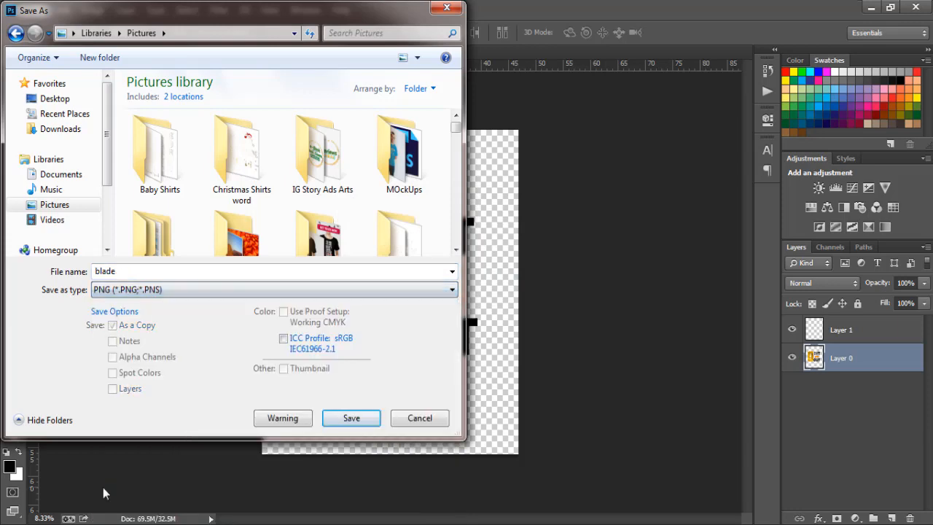
click(344, 420)
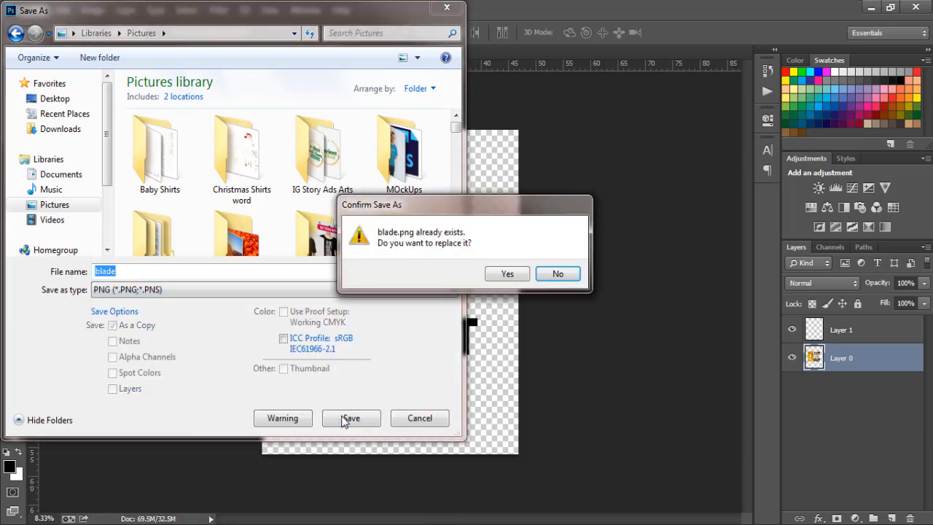
click(506, 274)
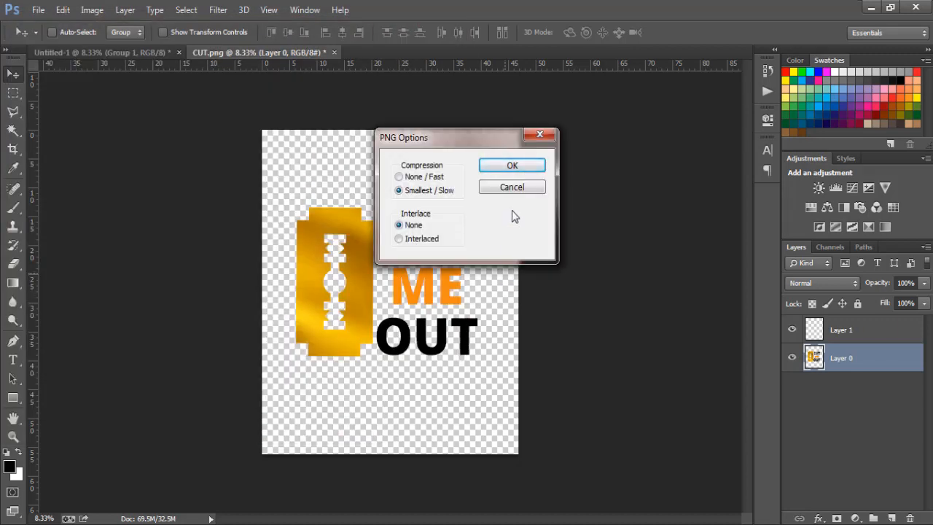
click(511, 166)
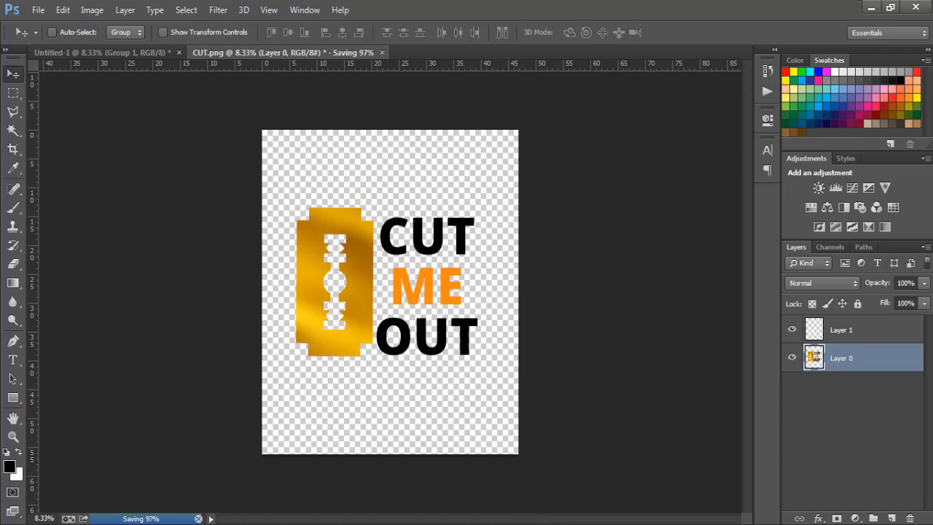
click(526, 522)
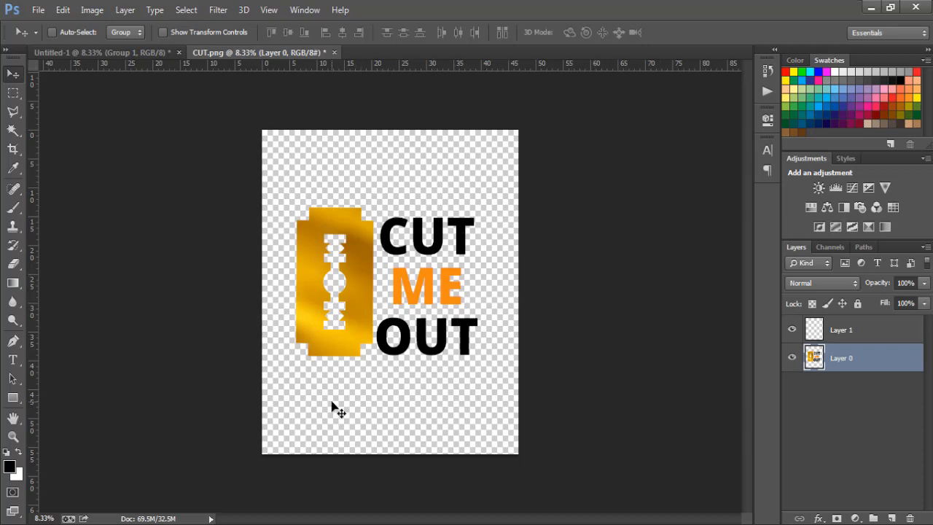
click(524, 523)
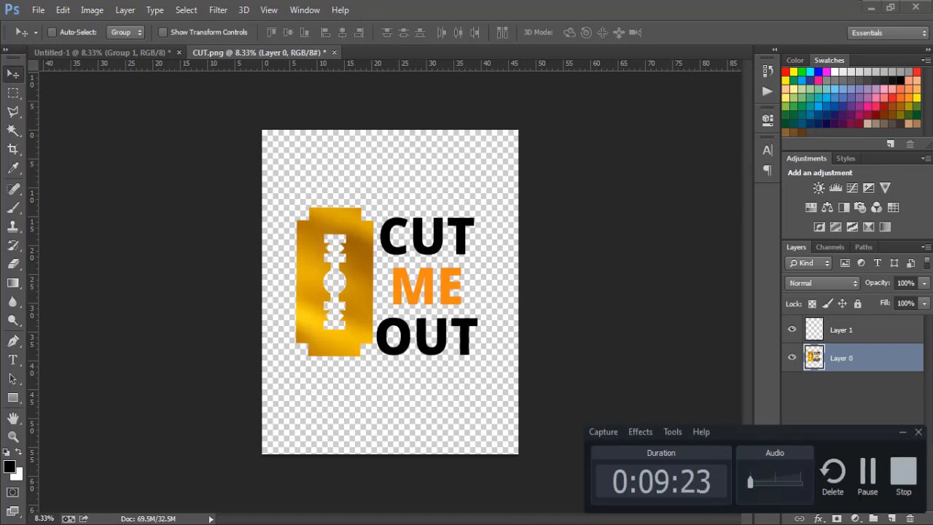
click(525, 523)
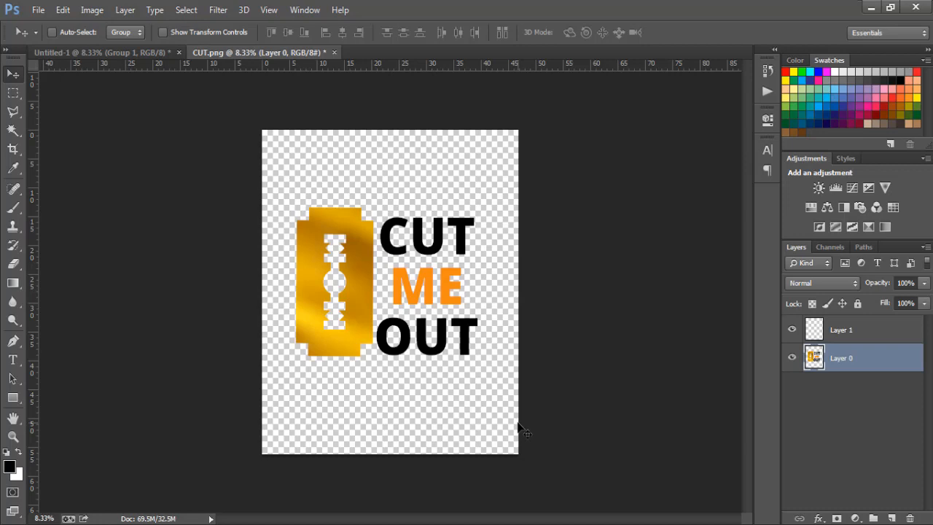
mouse_move(527, 523)
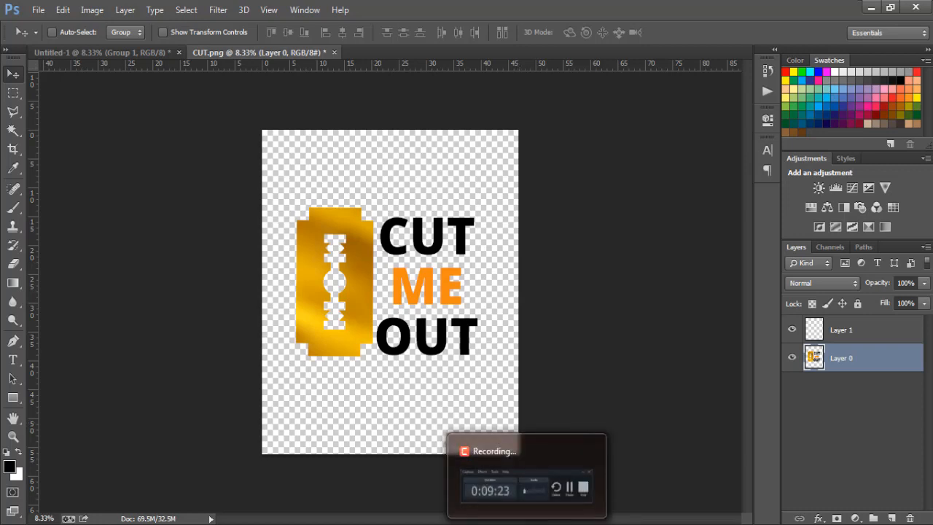
click(527, 523)
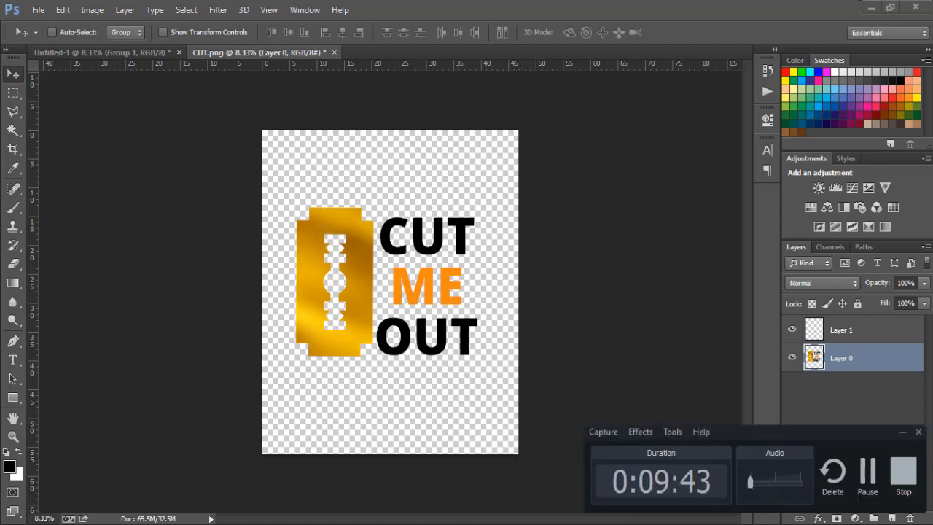
click(911, 480)
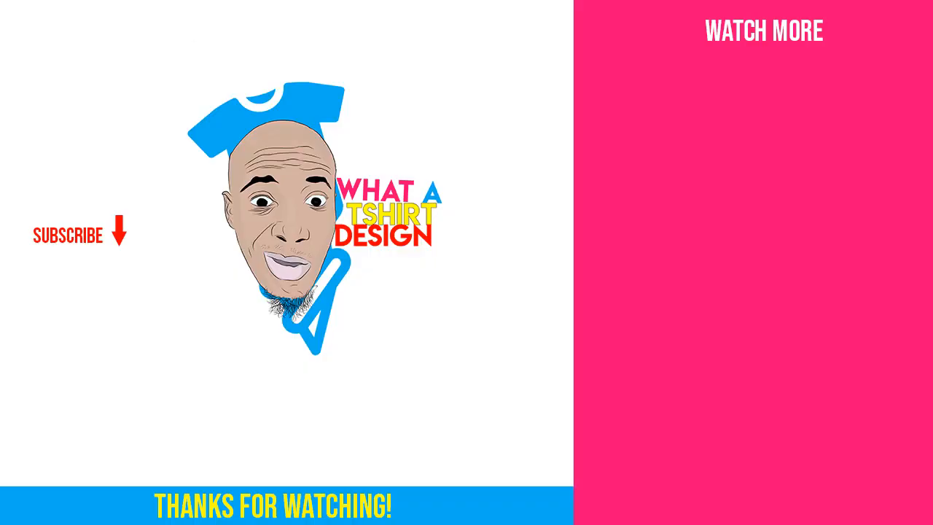